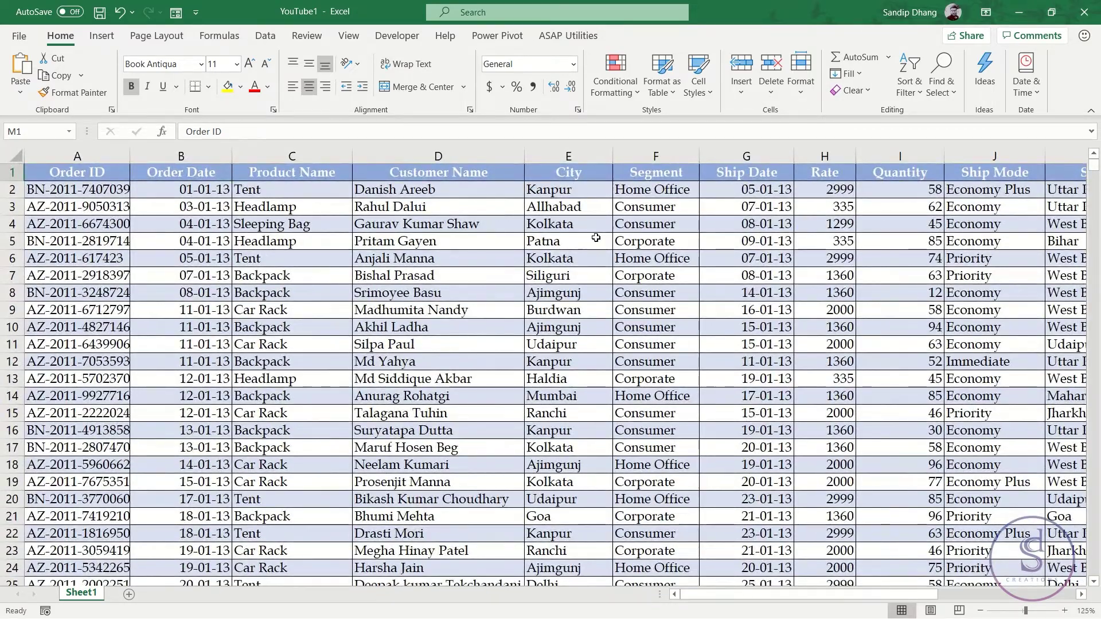
- Move the header row in M1:W1, Order ID through State, to cell A1 of a new worksheet
scroll(595, 237, "down", 1, "ctrl")
scroll(596, 238, "down", 3, "ctrl")
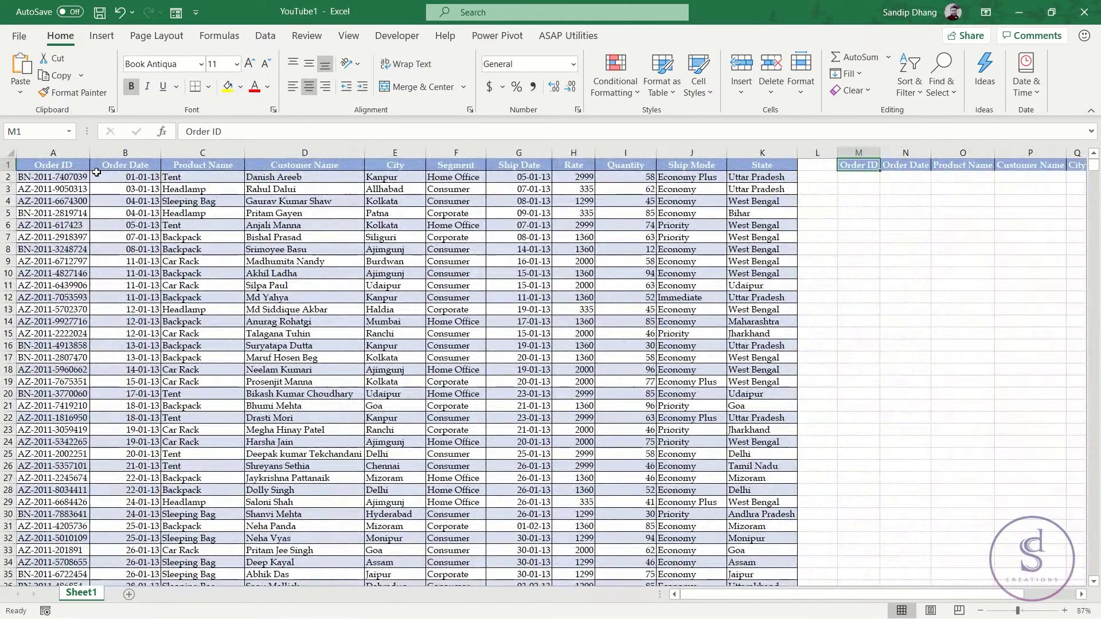
scroll(97, 172, "up", 1, "ctrl")
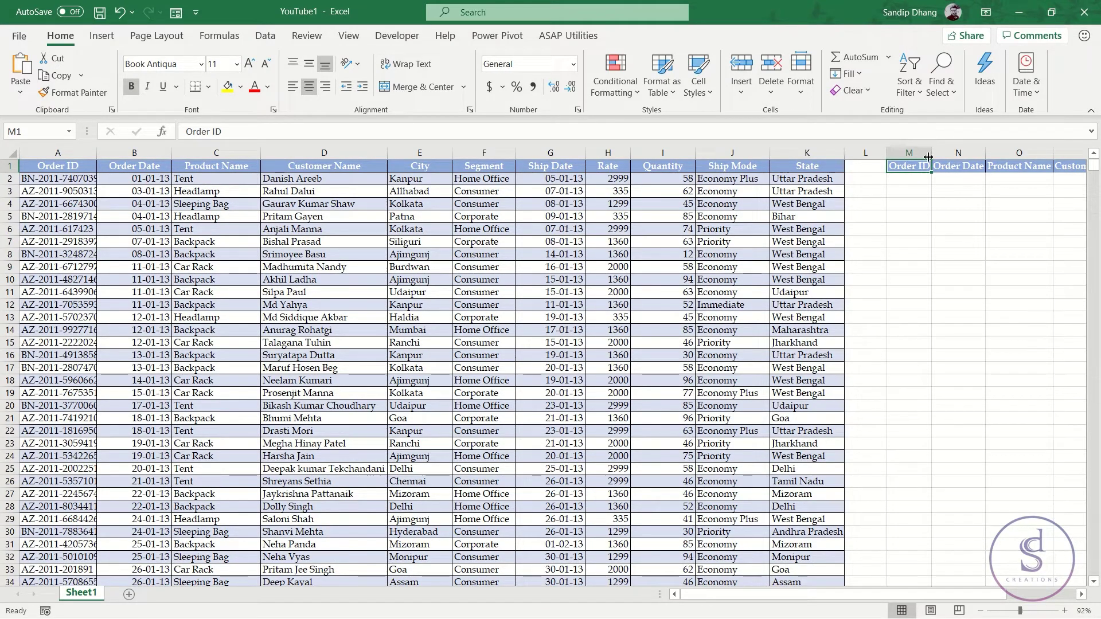
scroll(913, 166, "right", 3)
scroll(913, 167, "right", 2)
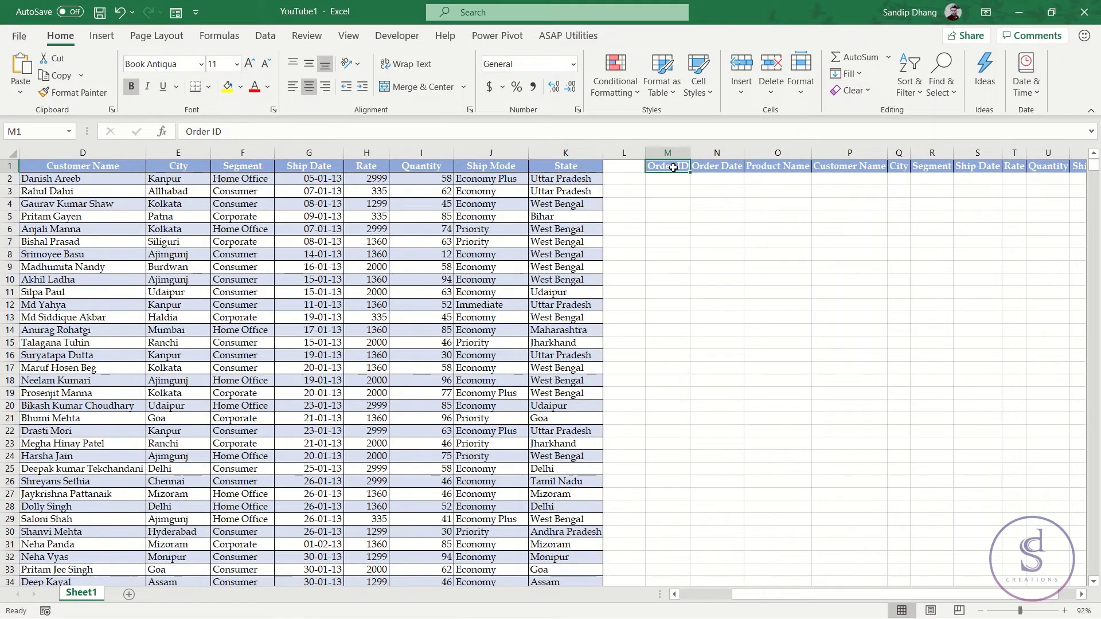
type("Order ID\tOrder Date\tProduct Name\tCustomer Name\tCity\tSegment\tShip Date\tRate\tQuantity\tShip Mode\tState")
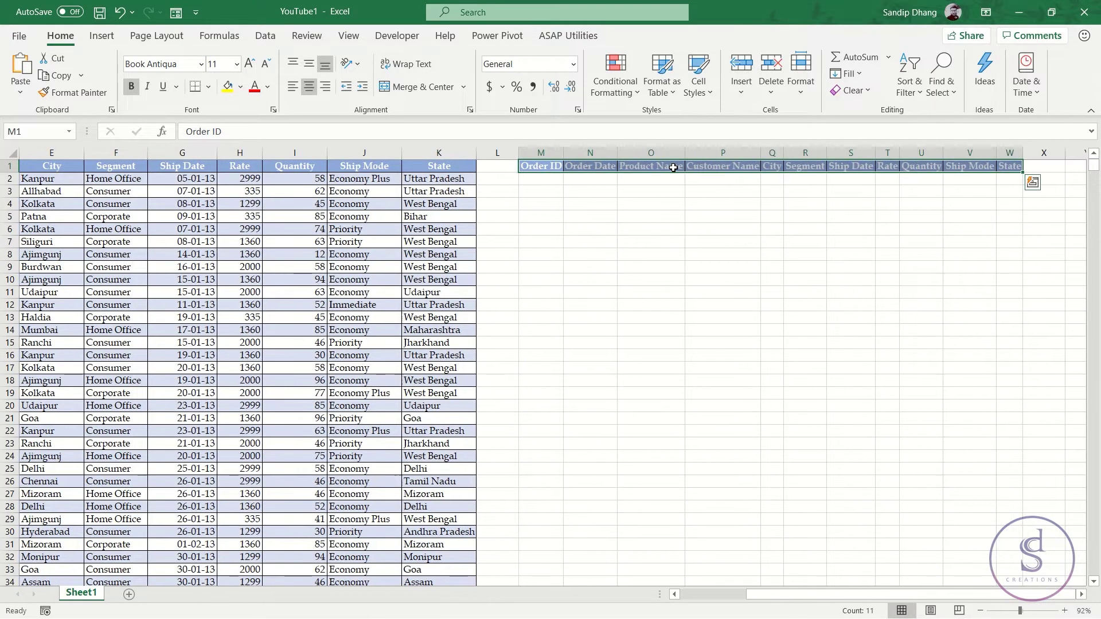
key("ctrl+c")
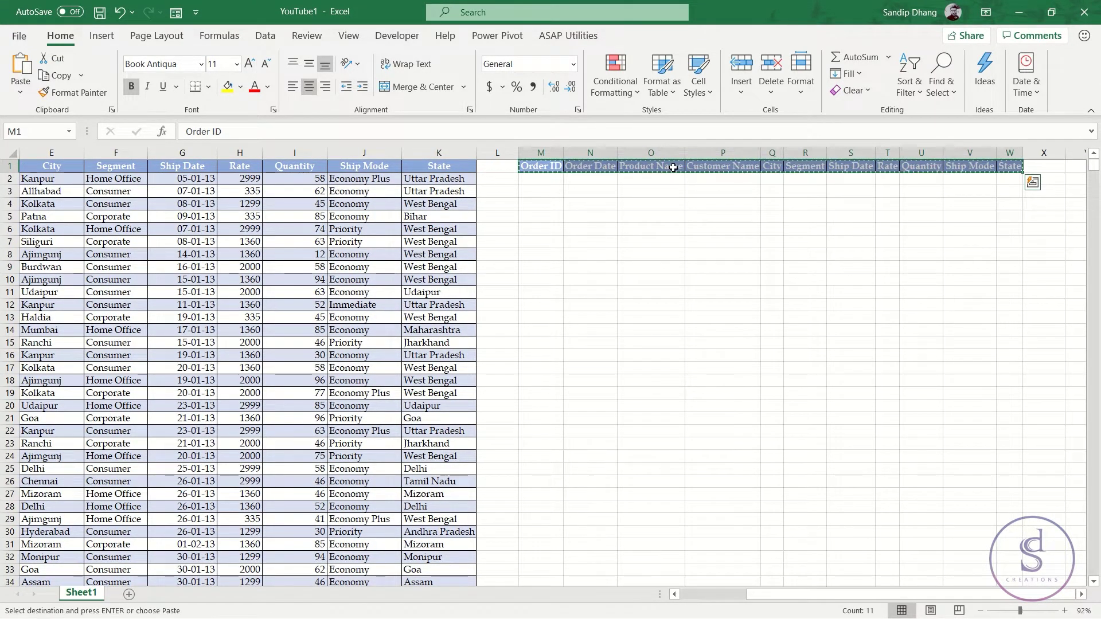
left_click(128, 594)
key("Return")
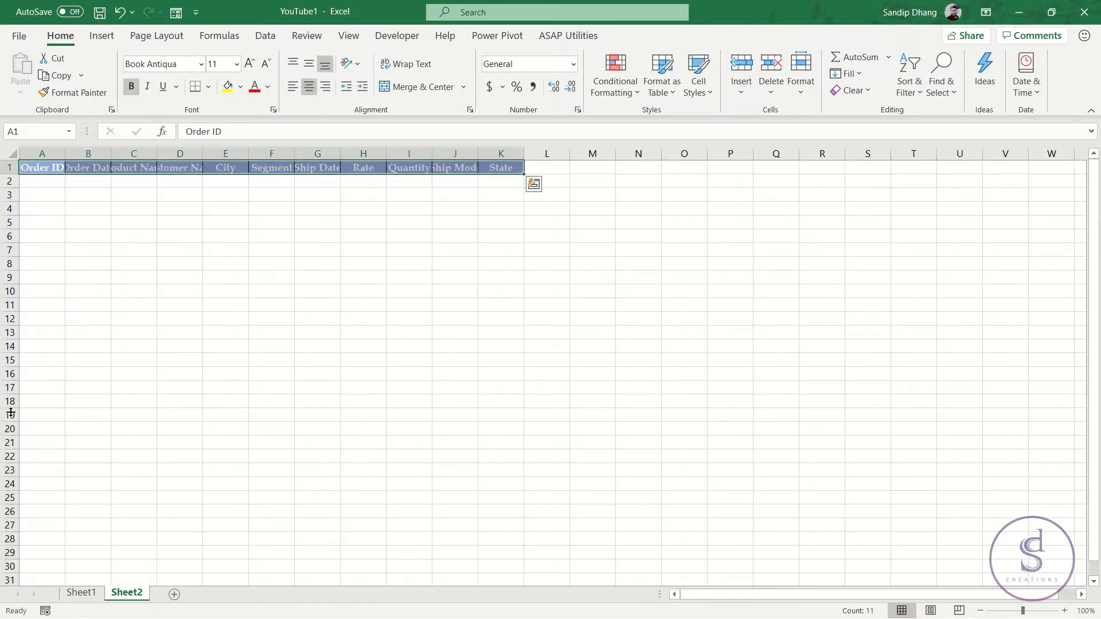
- Autofit all column widths on Sheet2 and select cell A2
left_click(12, 152)
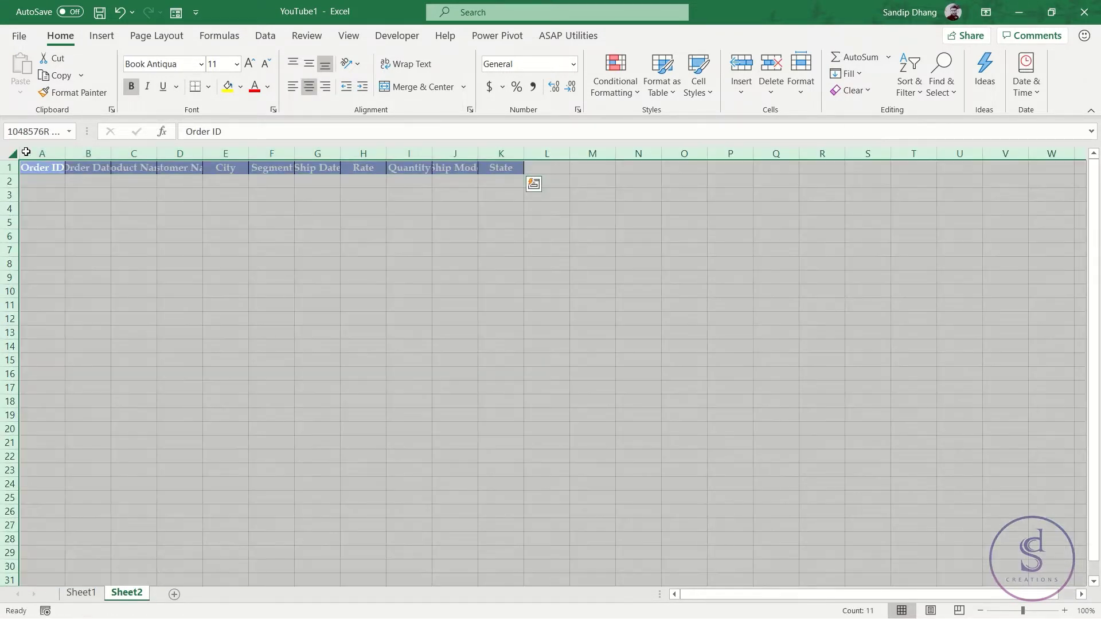
double_click(65, 159)
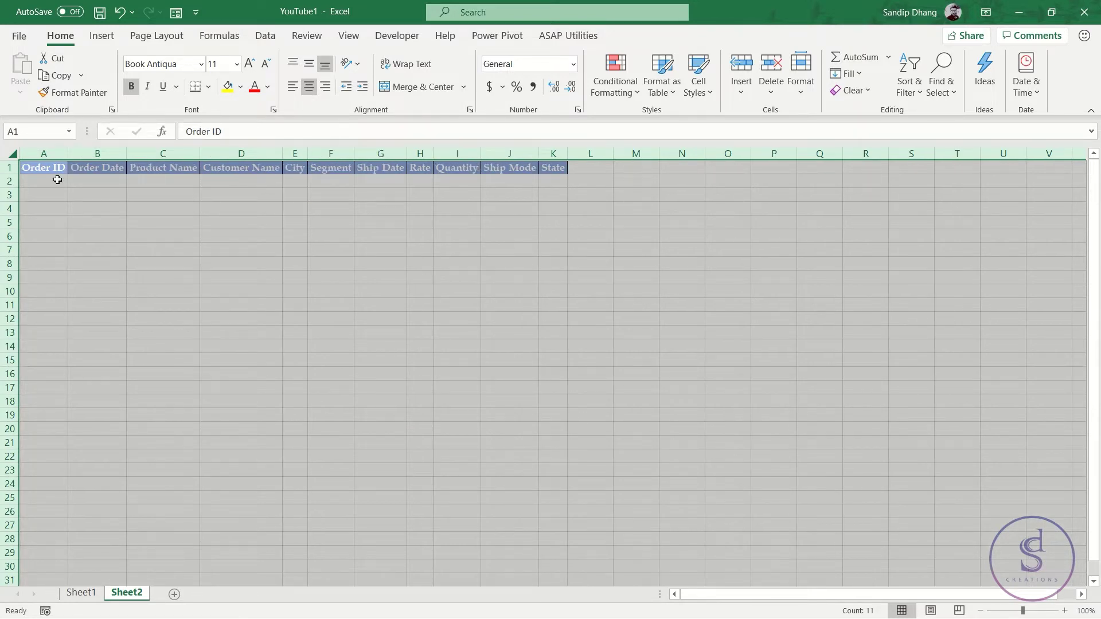
left_click(56, 178)
scroll(57, 180, "up", 6, "ctrl")
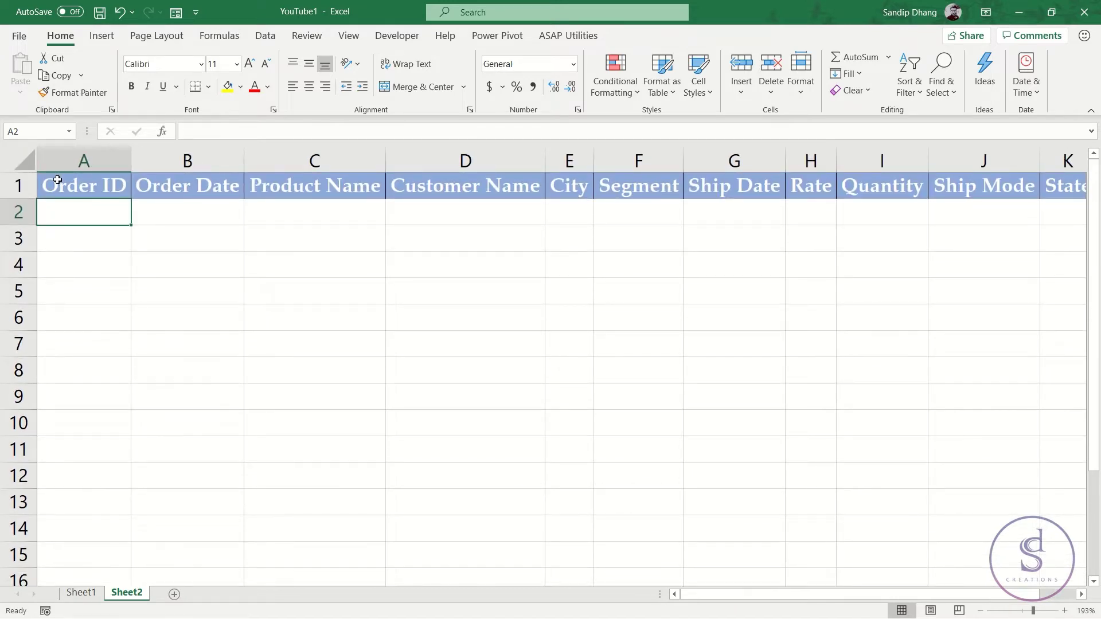
- Start a SORT formula in cell A2 of Sheet2 with the Sheet1 data range A2:K4118 as its array
key("ctrl+Page_Up")
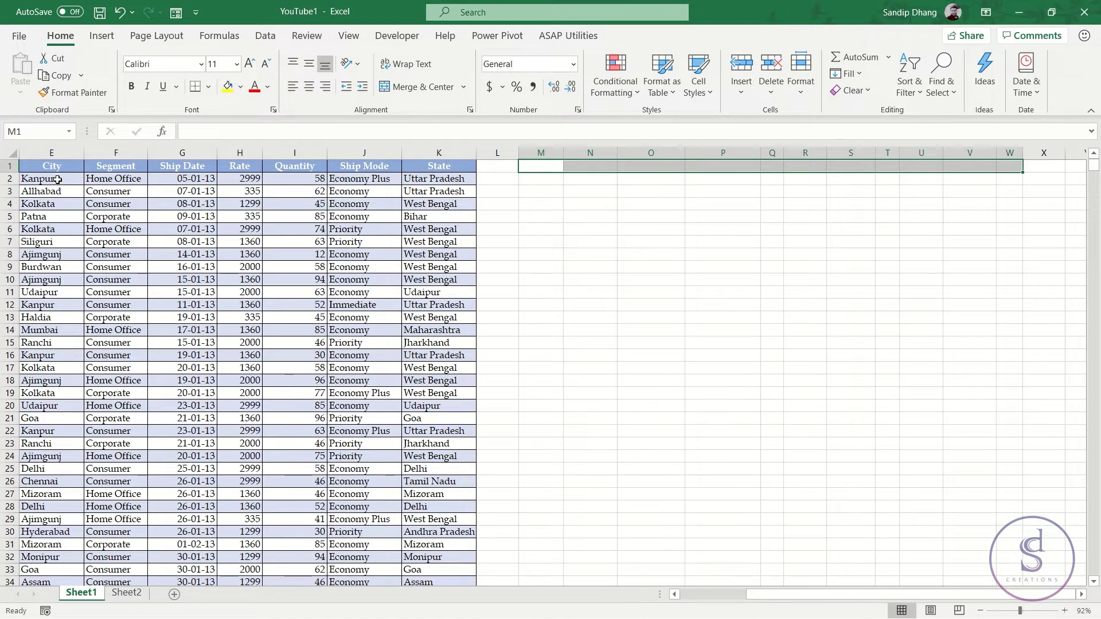
scroll(57, 180, "up", 4, "ctrl")
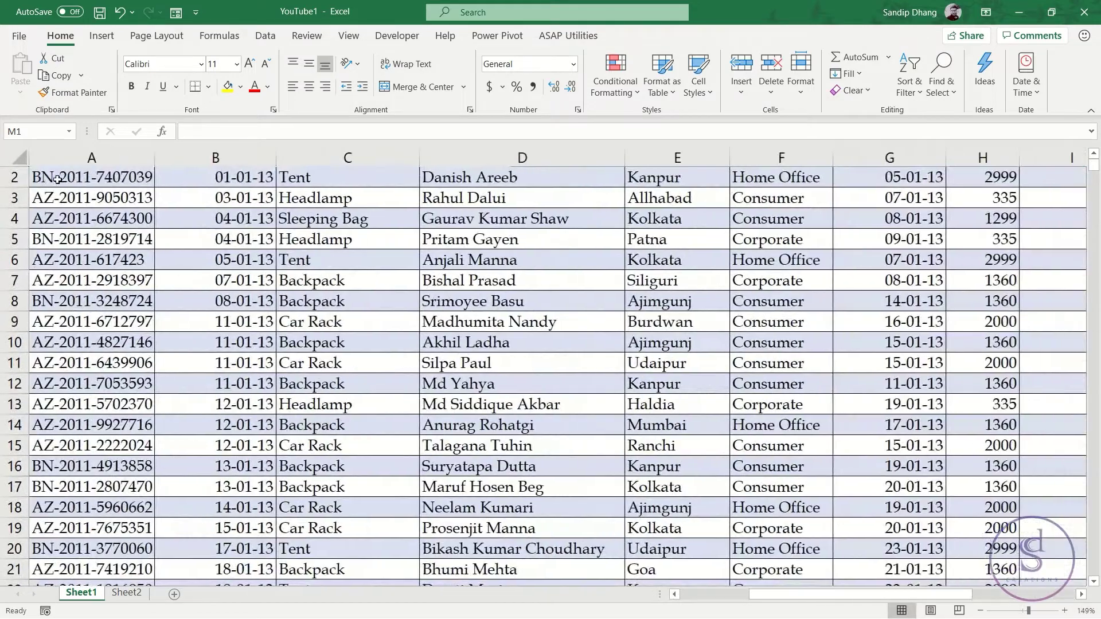
scroll(57, 179, "down", 1)
scroll(57, 180, "up", 1)
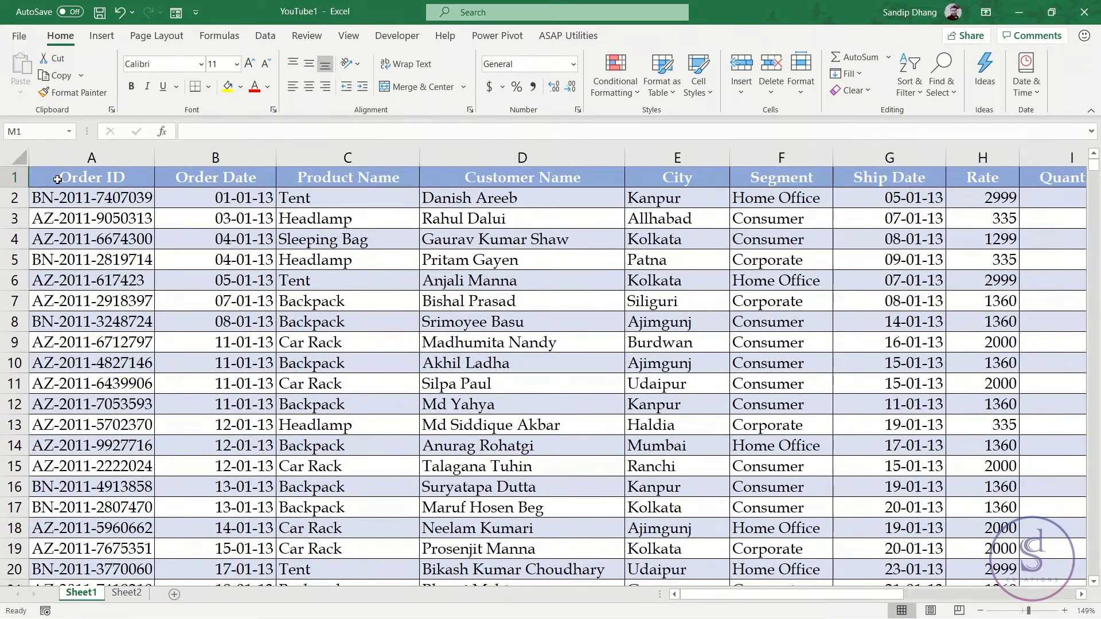
key("ctrl+Page_Down")
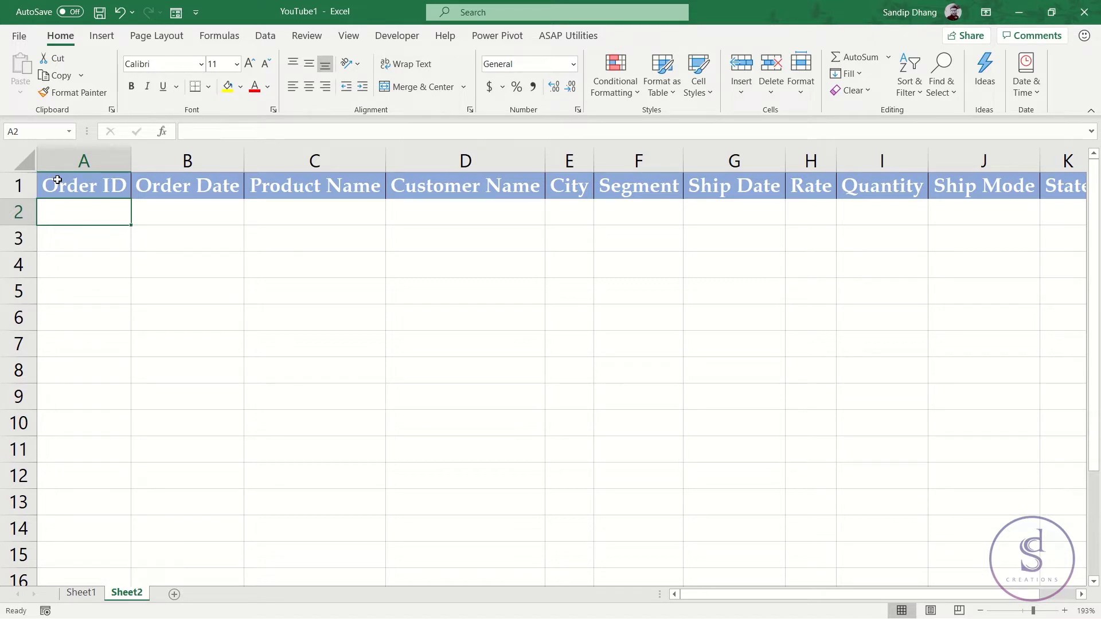
type("=sort")
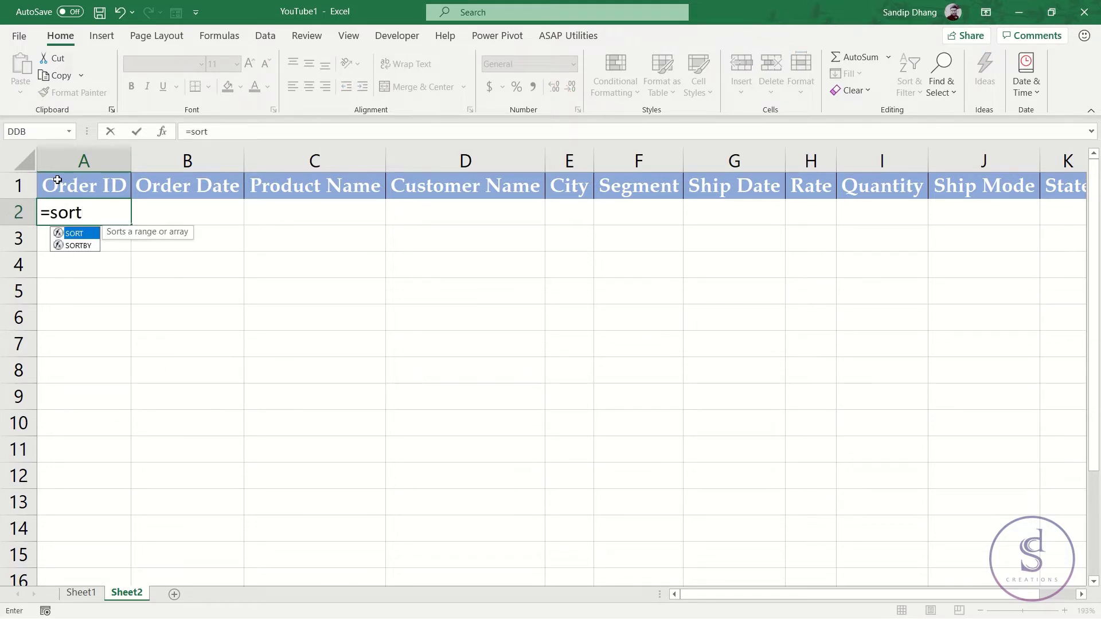
key("Tab")
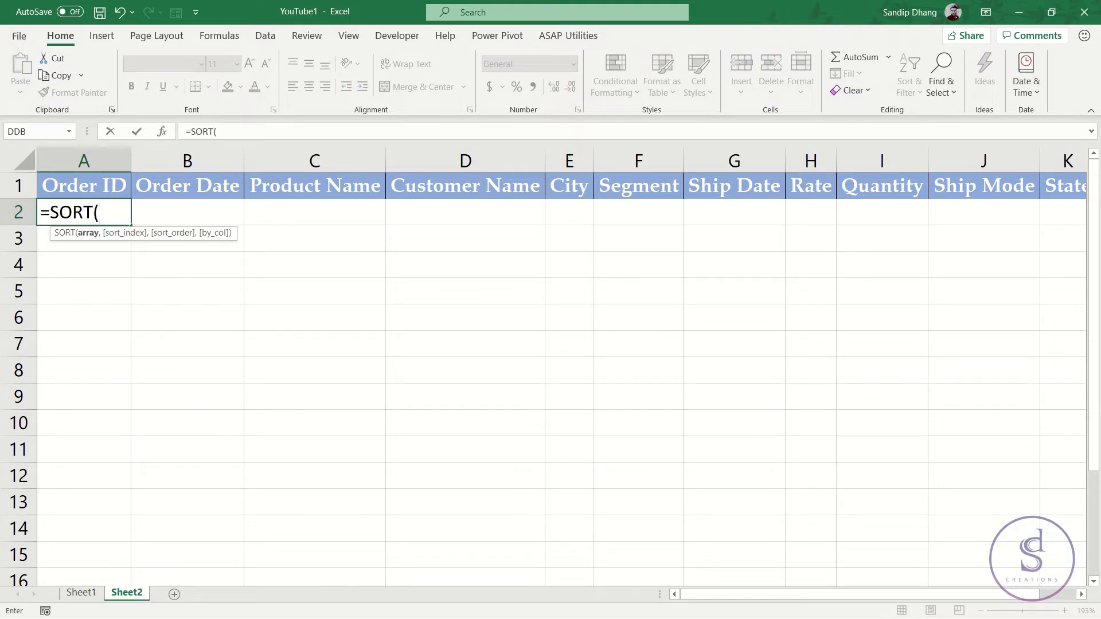
left_click(81, 593)
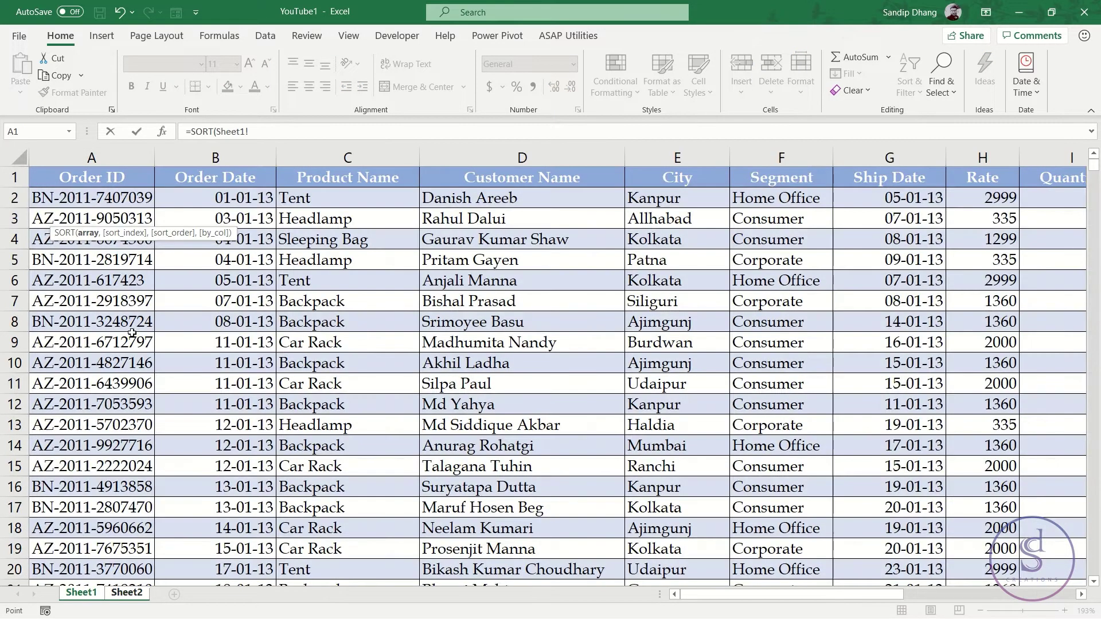
left_click(89, 200)
key("ctrl+shift+Down")
key("ctrl+shift+Right")
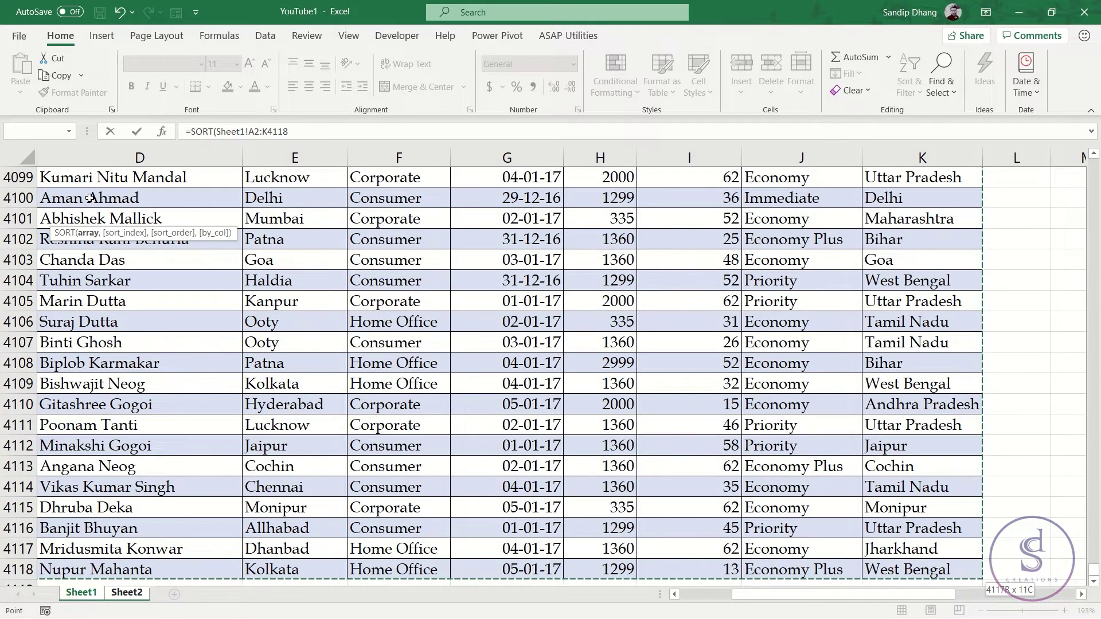
- Set the SORT formula's sort index to 4, the Customer Name column
type(",")
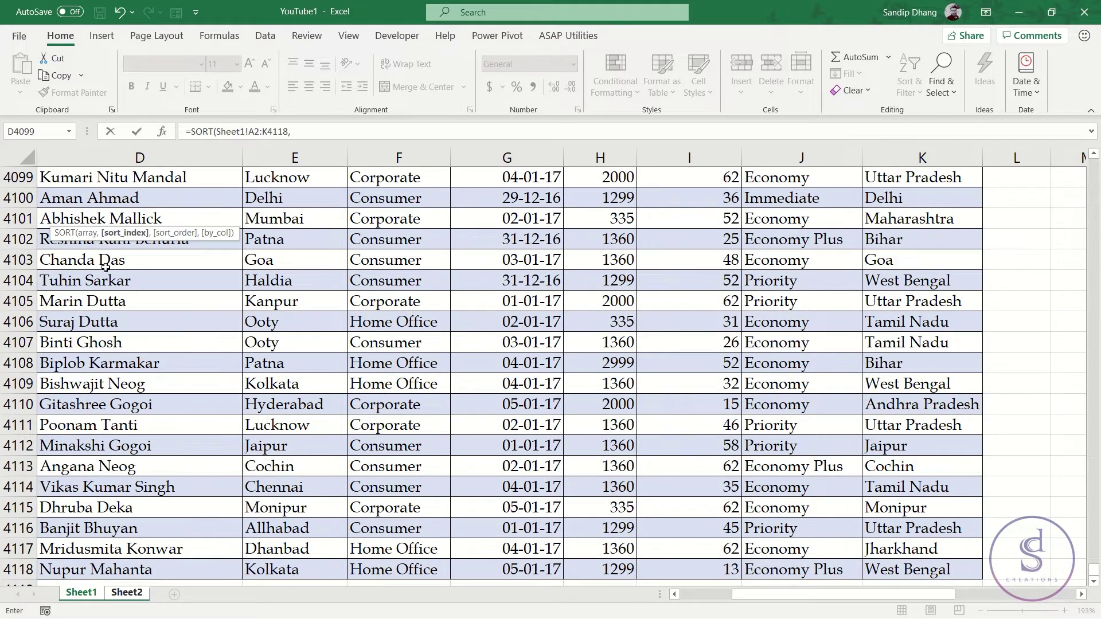
scroll(120, 246, "down", 3)
scroll(121, 246, "left", 3)
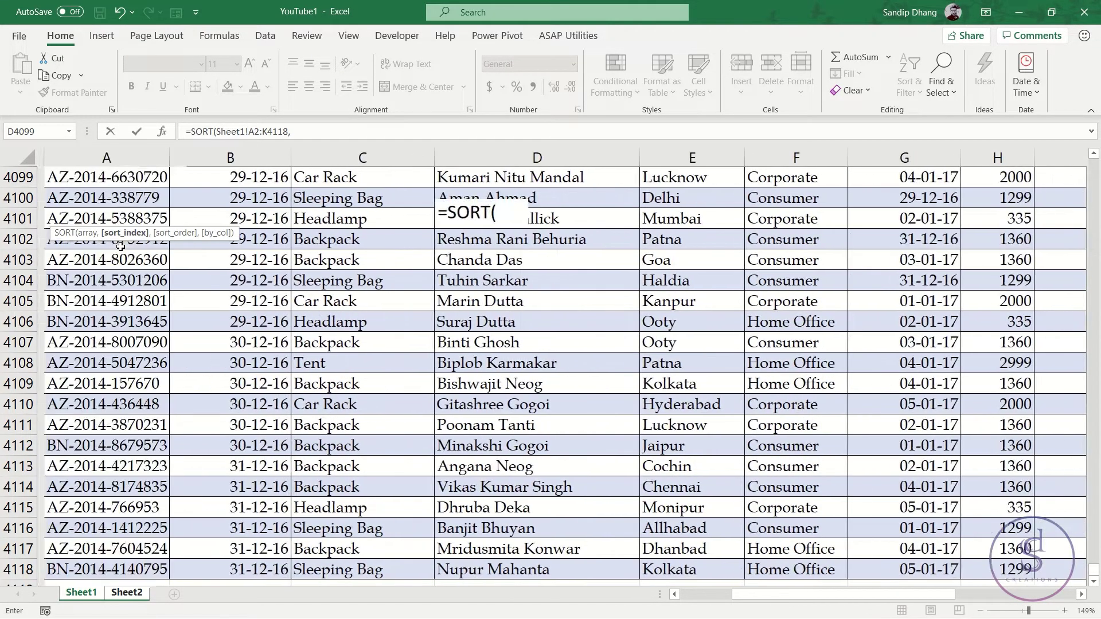
scroll(121, 246, "up", 20)
scroll(120, 246, "up", 20)
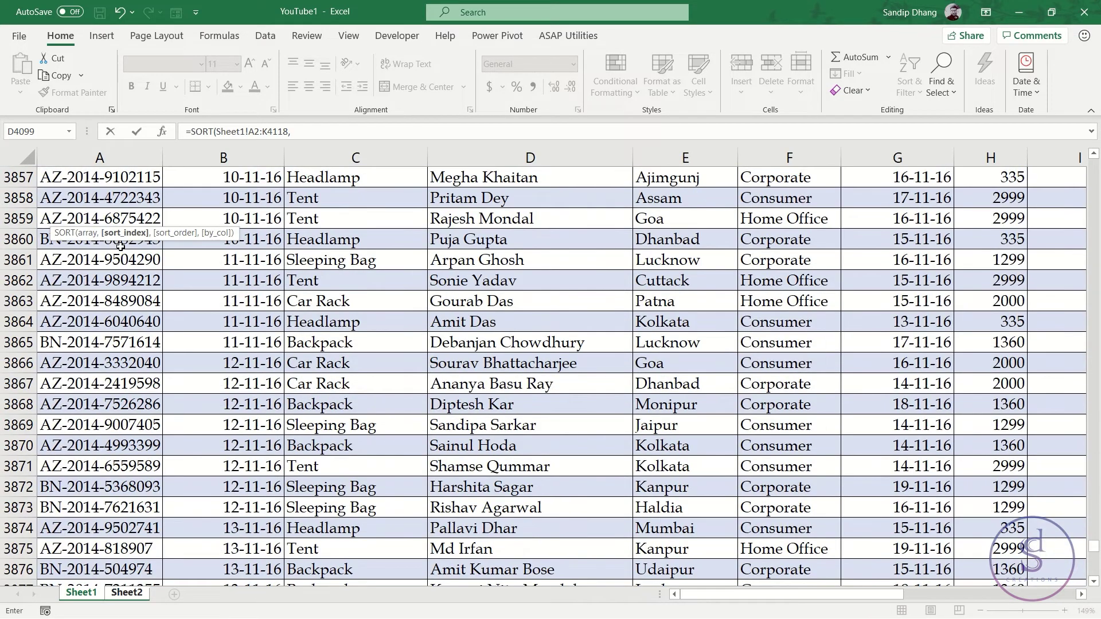
key("ctrl+Home")
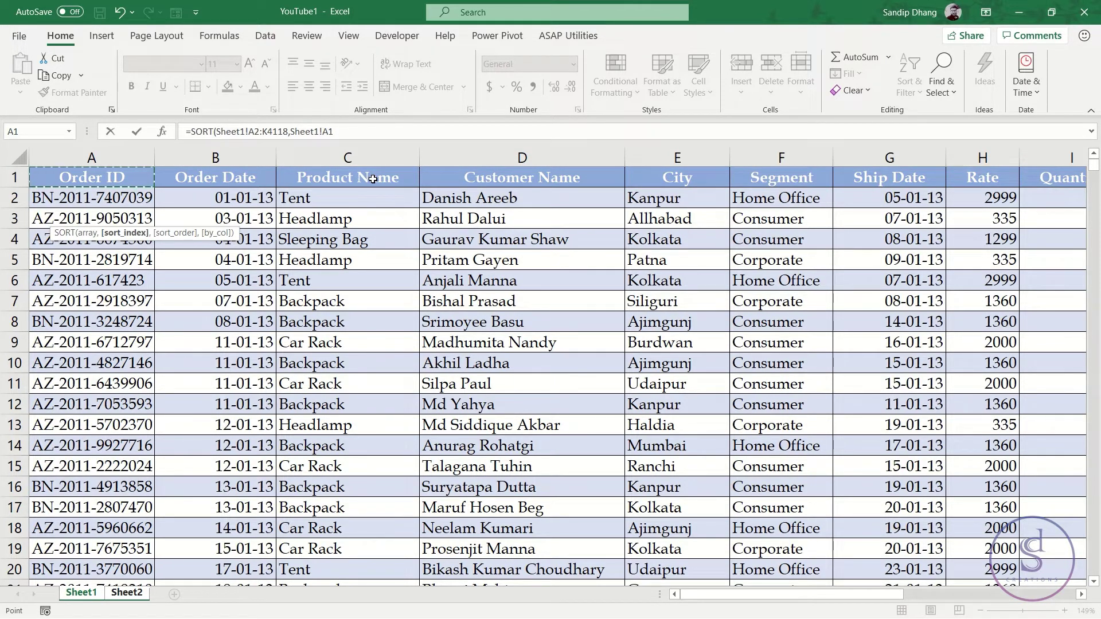
key("BackSpace")
key("BackSpace")
key("BackSpace")
key("BackSpace")
key("BackSpace")
key("BackSpace")
key("BackSpace")
key("BackSpace")
key("BackSpace")
type("4,")
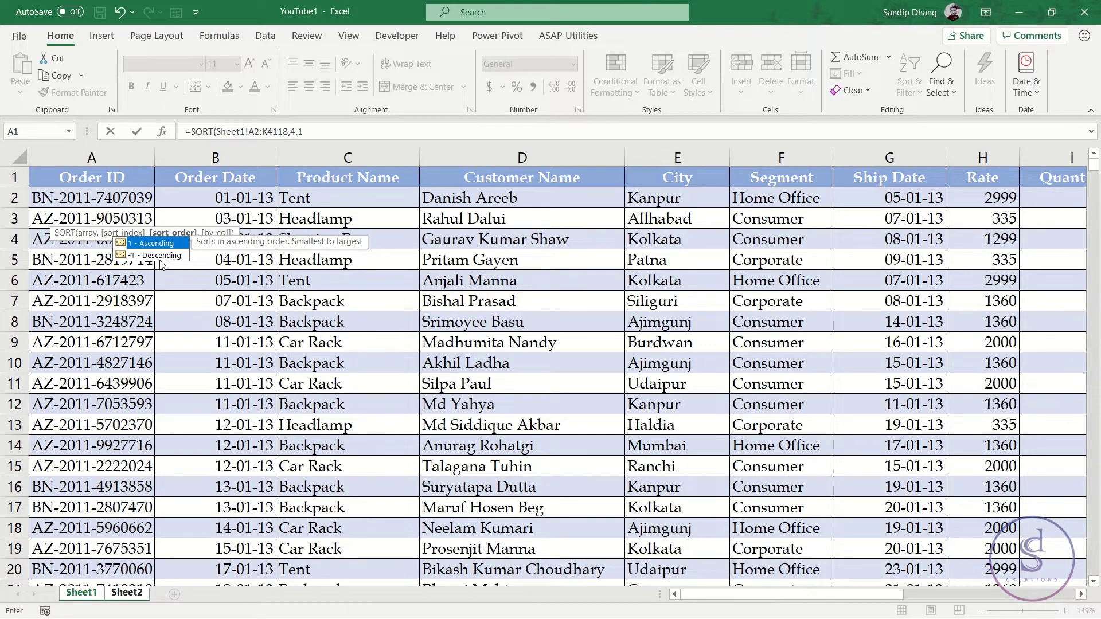
- Complete the SORT formula with sort order 1 (ascending) and FALSE for sorting by row, and enter it
type(",")
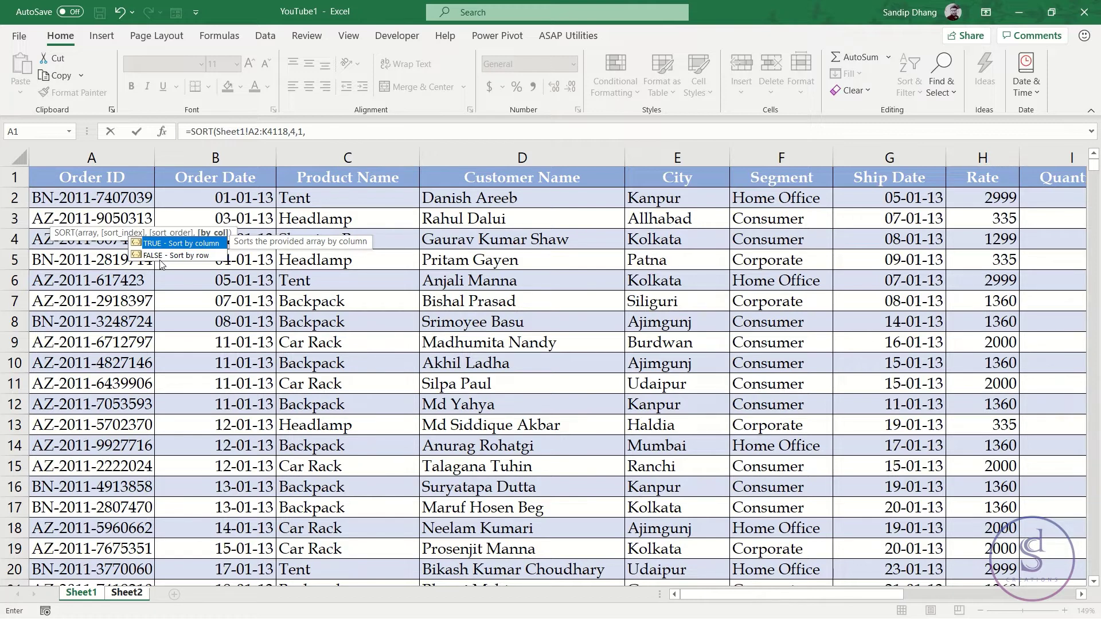
double_click(160, 256)
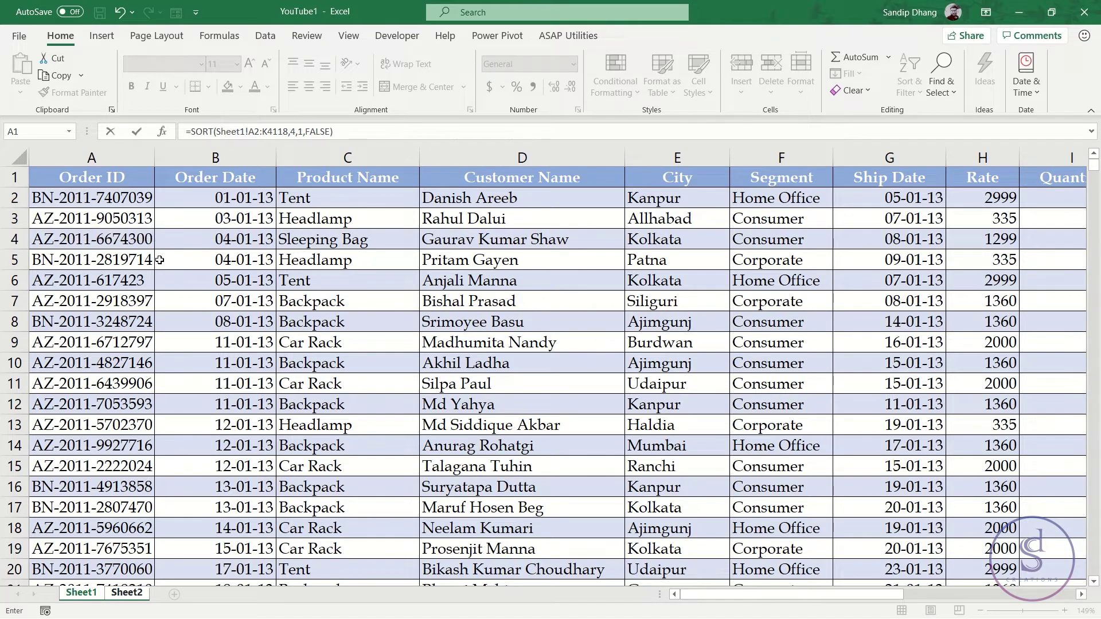
key("Return")
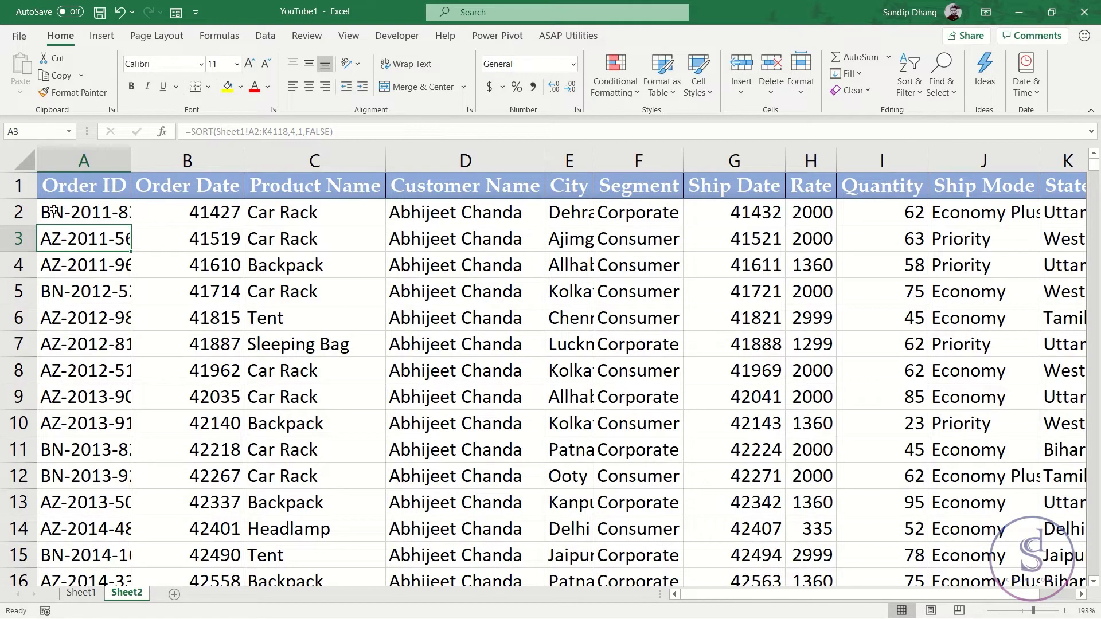
- Examine the Customer Name column of the sorted data down to about row 108, and return to its header
left_click(447, 213)
key("Down")
key("Down")
key("Down")
key("Down")
key("Down")
key("Down")
key("Down")
key("Down")
key("Down")
key("Down")
key("Down")
key("Down")
key("Down")
key("Down")
key("Down")
key("Down")
key("Down")
key("Down")
key("Down")
key("Down")
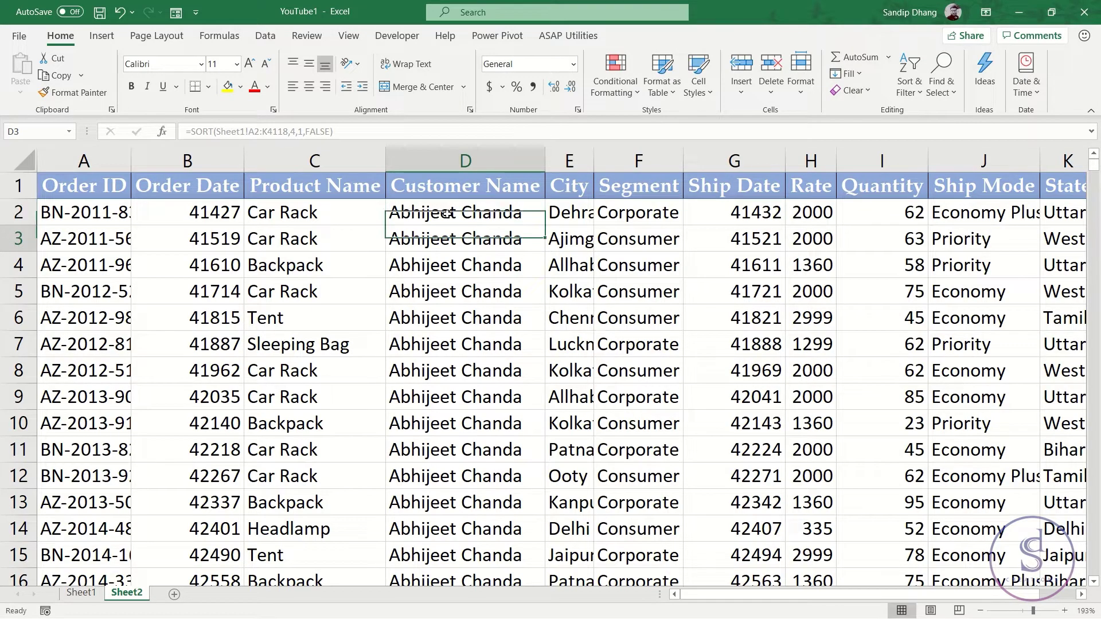
key("Down")
key("Down")
key("Down")
key("Down")
key("Down")
key("Down")
key("Down")
key("Down")
key("Down")
key("Down")
key("Down")
key("Down")
key("Down")
key("Down")
key("Down")
key("Down")
key("Down")
key("Down")
key("Down")
key("Down")
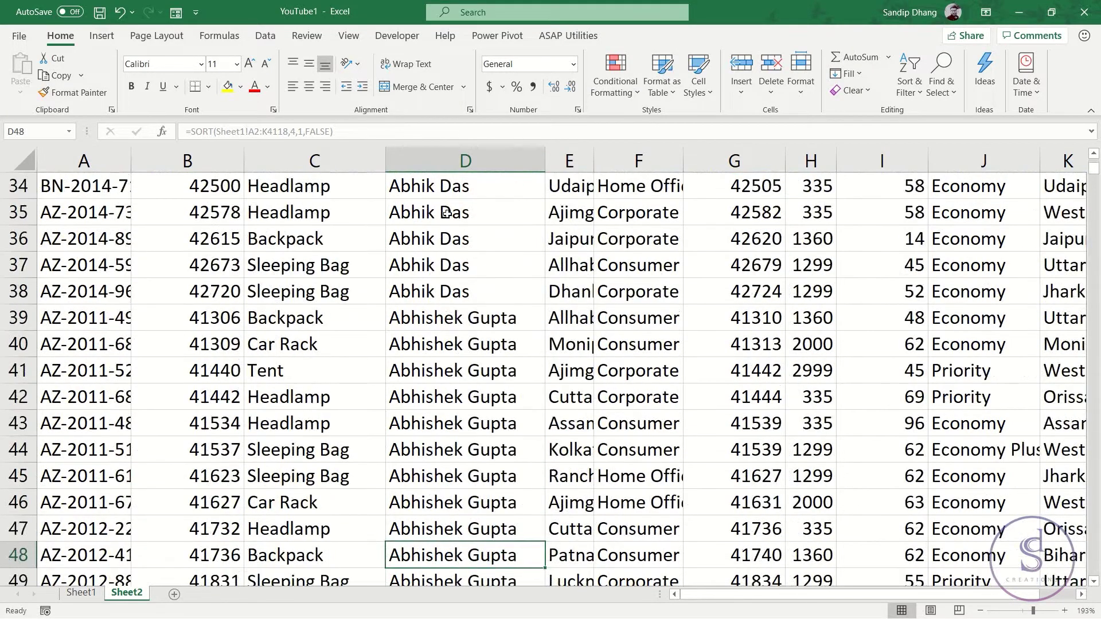
key("Down")
key("Down")
key("Down")
key("Down")
key("Down")
key("Down")
key("Down")
key("Down")
key("Down")
key("Down")
key("Down")
key("Down")
key("Down")
key("Down")
key("Down")
key("Down")
key("Down")
key("Down")
key("Down")
key("Down")
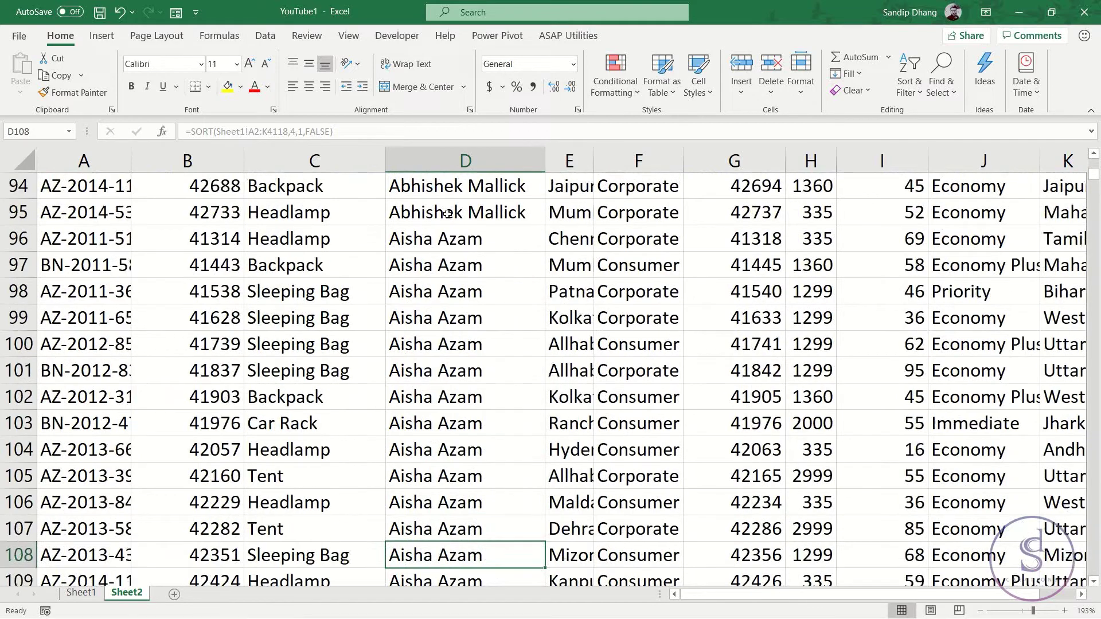
key("ctrl+Up")
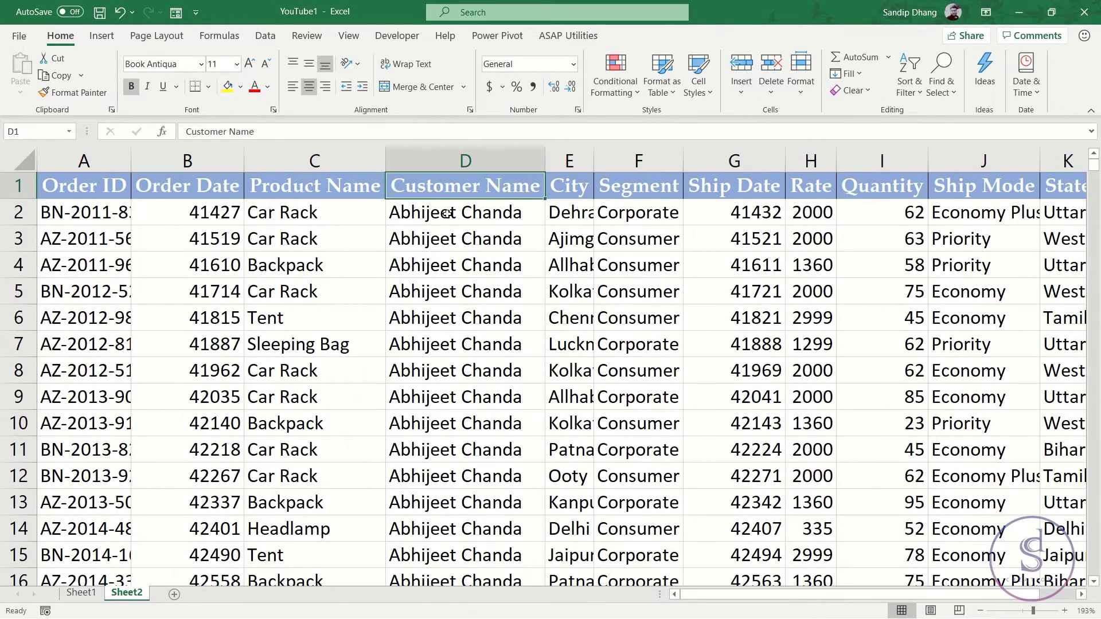
- Copy the header row A1:K1 from Sheet2 into cell A1 of a new worksheet
left_click(88, 188)
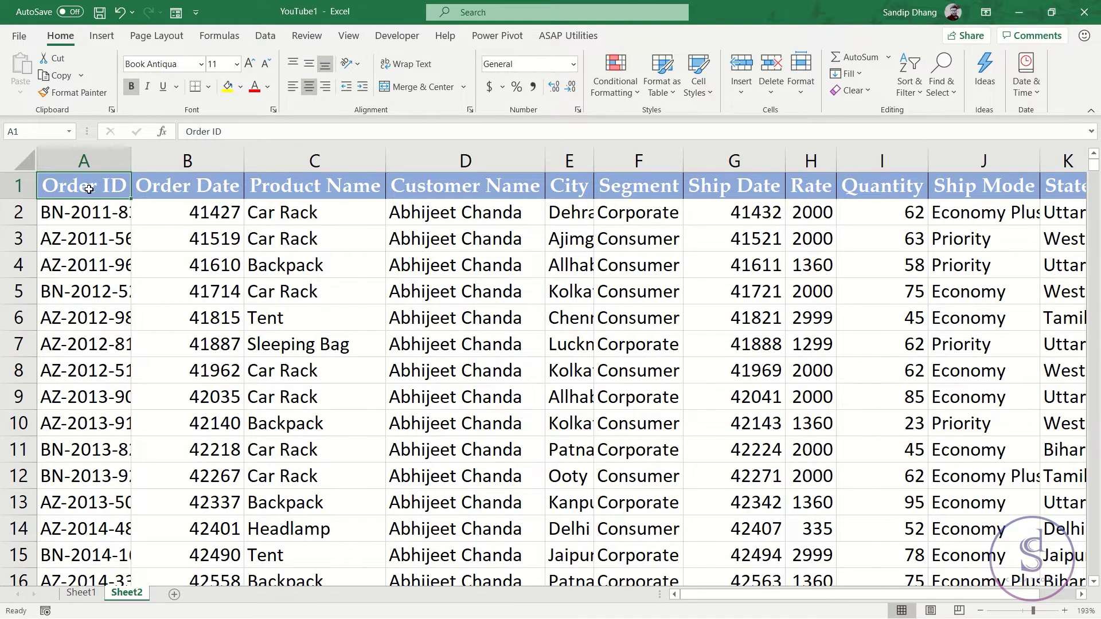
key("ctrl+shift+Right")
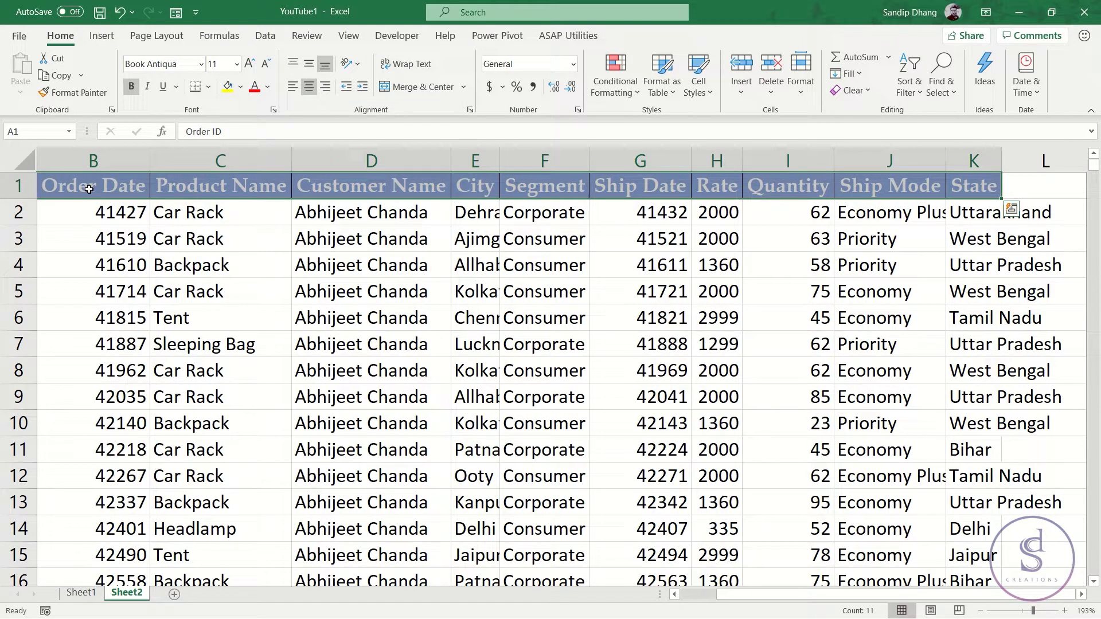
key("ctrl+q")
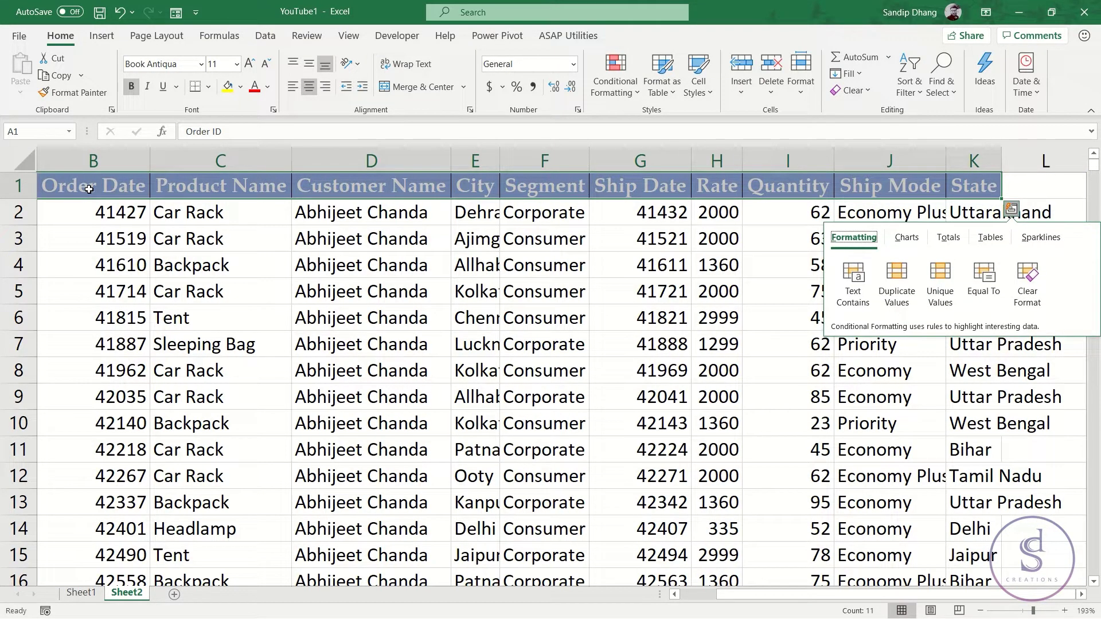
key("Escape")
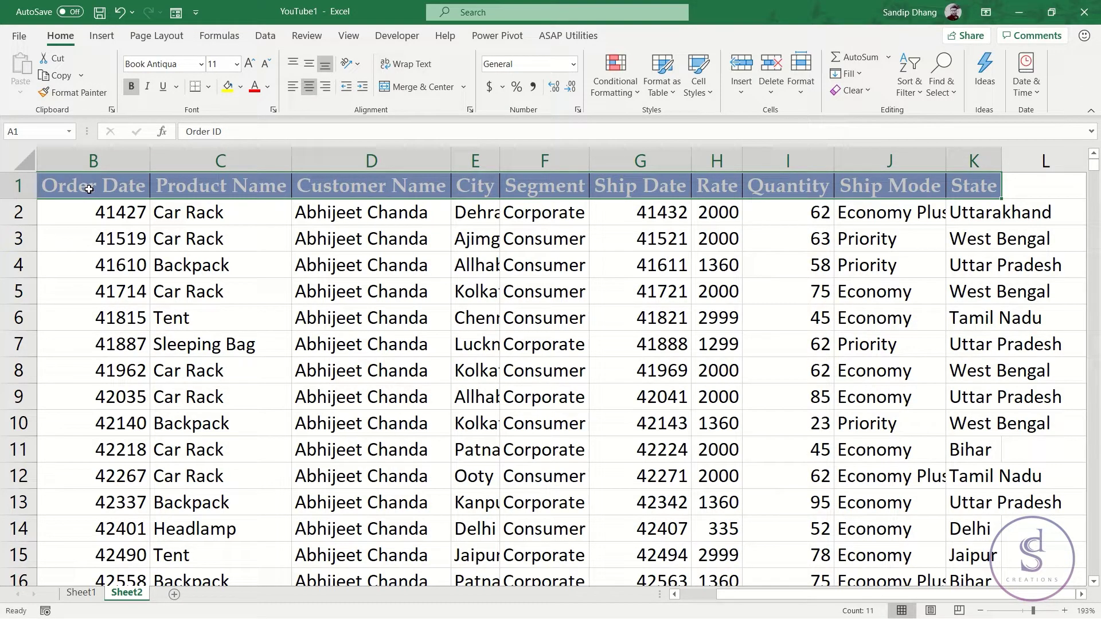
scroll(89, 189, "left", 2)
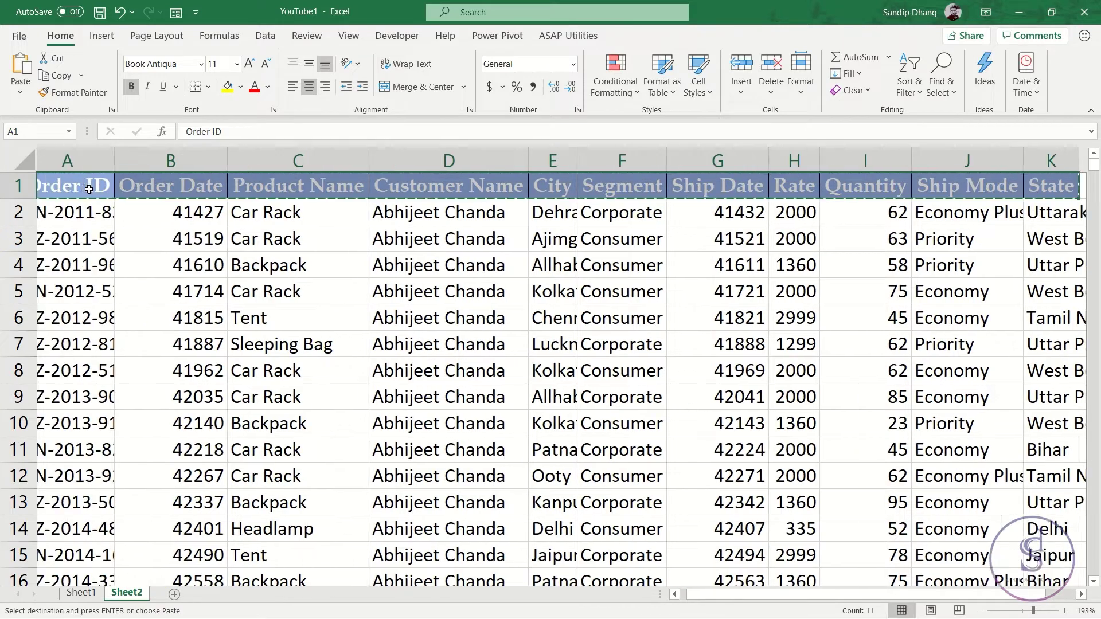
key("ctrl+c")
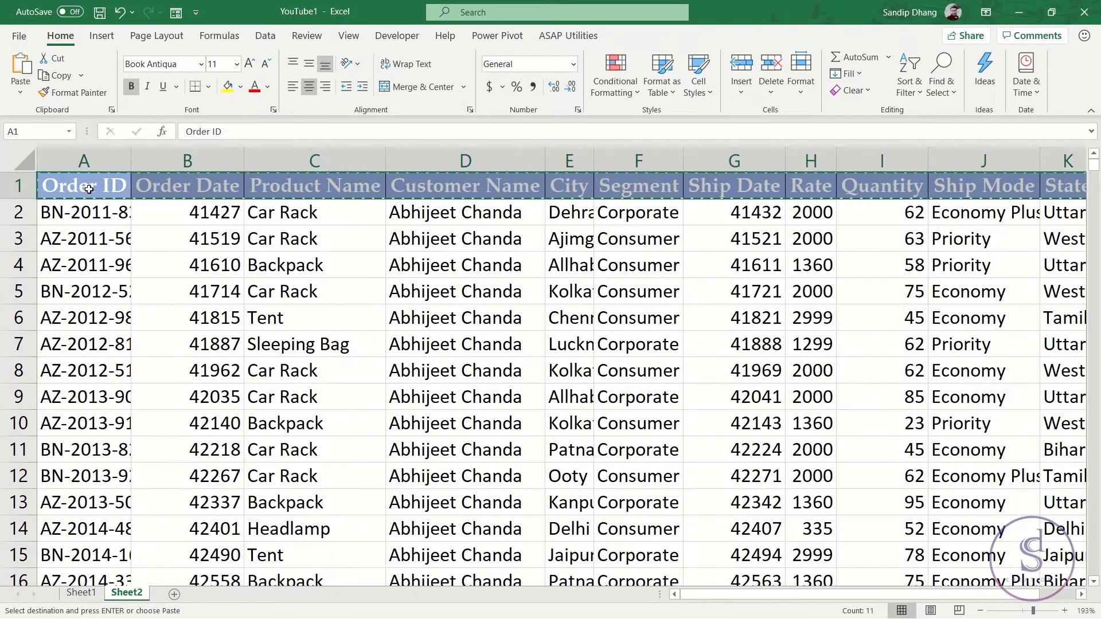
left_click(174, 595)
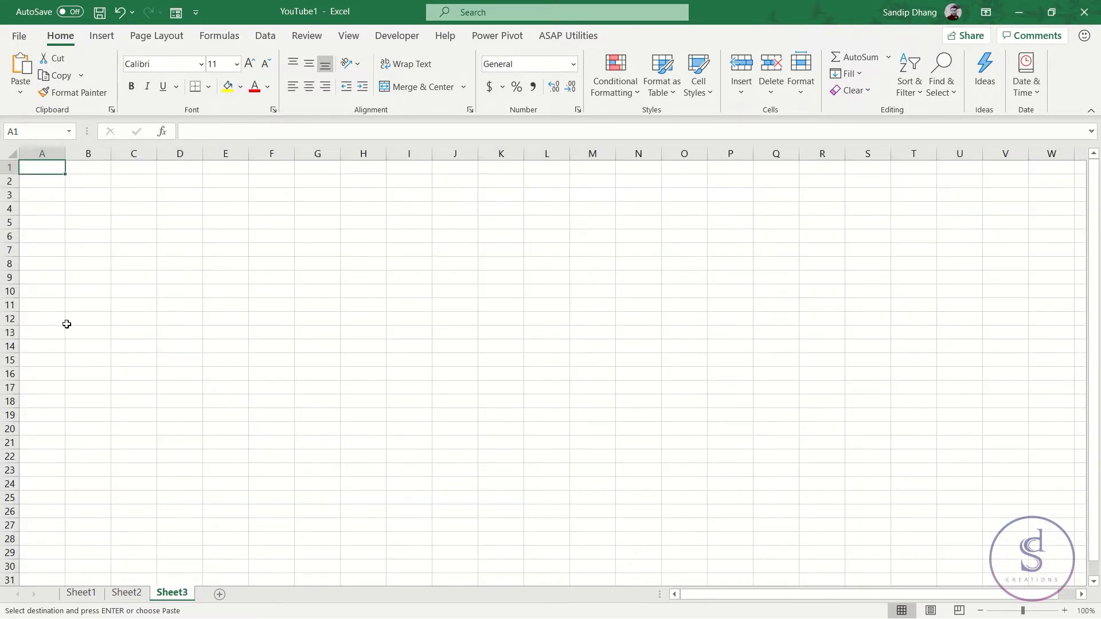
key("Return")
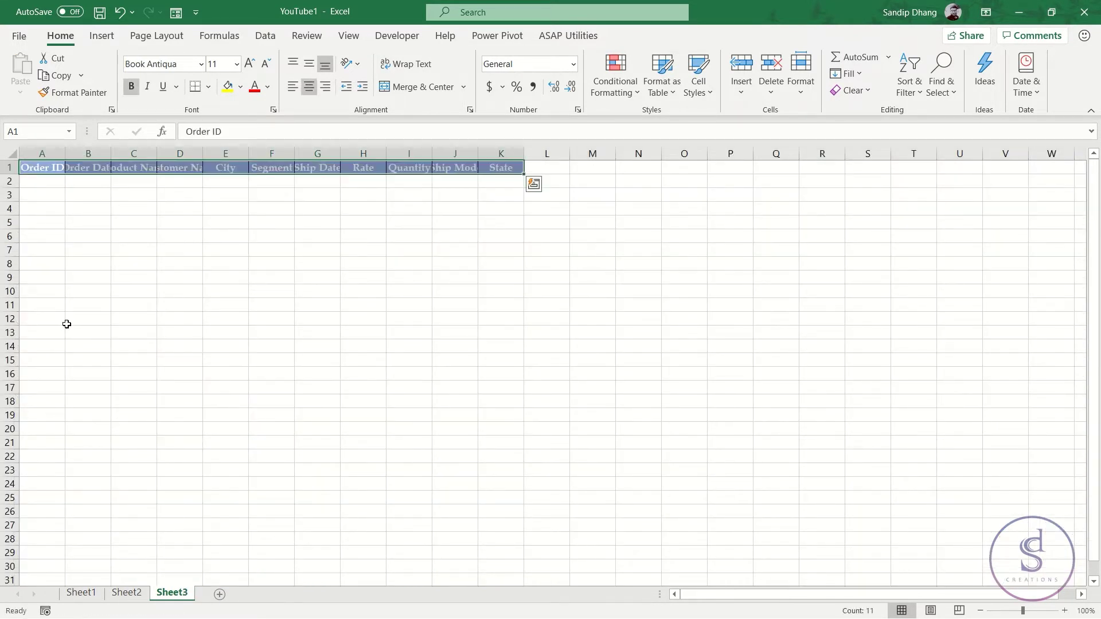
- Autofit all column widths on the new sheet to the header text
left_click(14, 154)
double_click(65, 153)
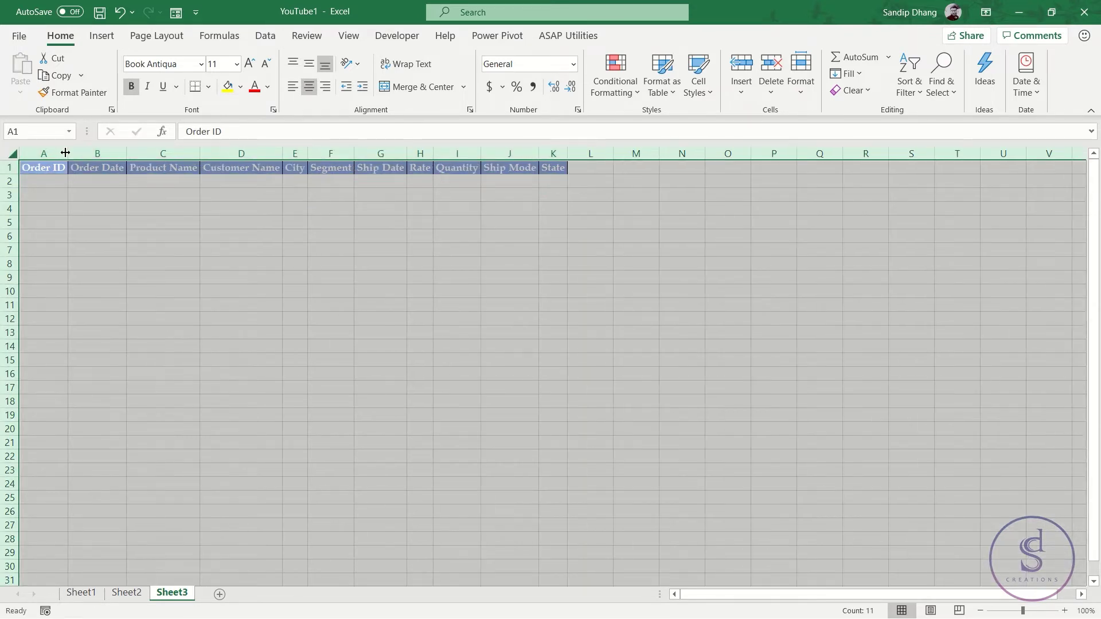
scroll(72, 178, "up", 3, "ctrl")
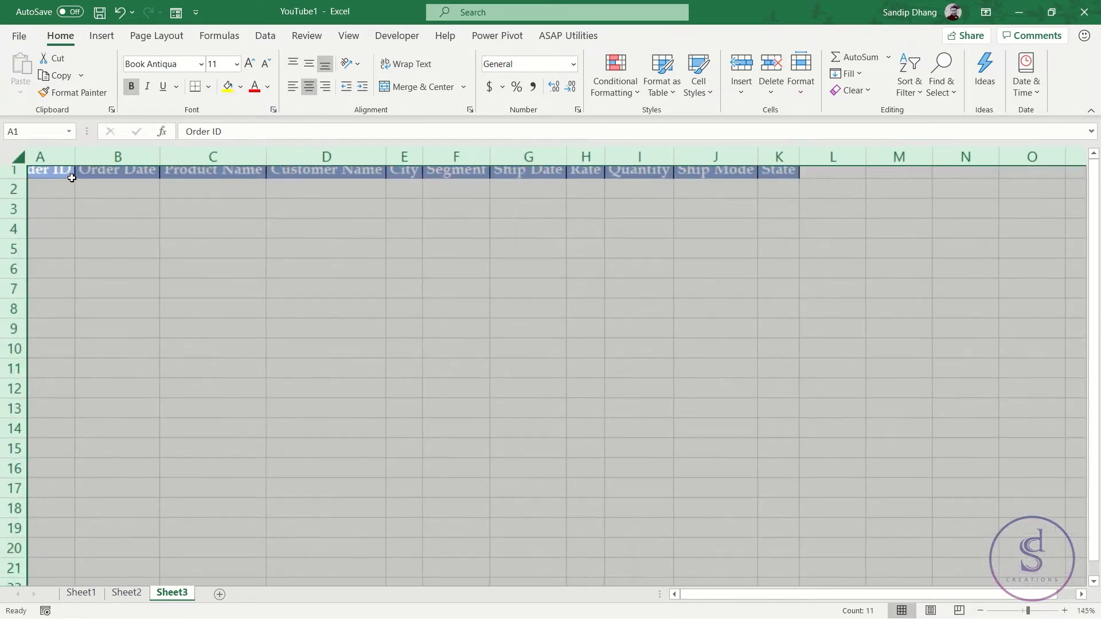
- Start a SORTBY formula in cell A2 of Sheet3 with the Sheet1 data range A2:K4118 as its array
left_click(84, 195)
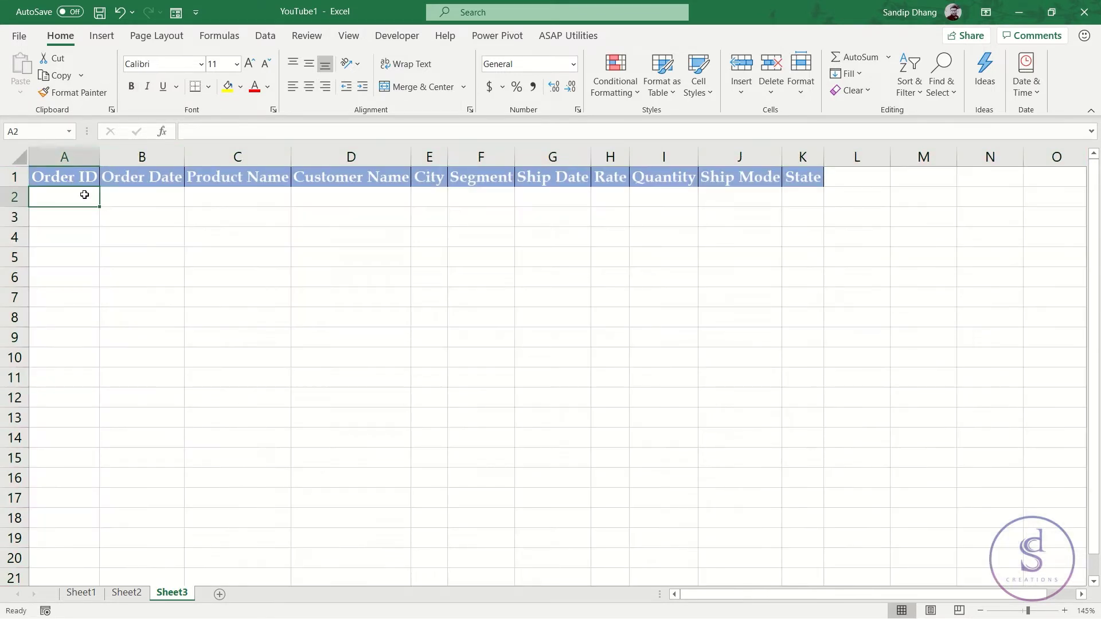
type("=sor")
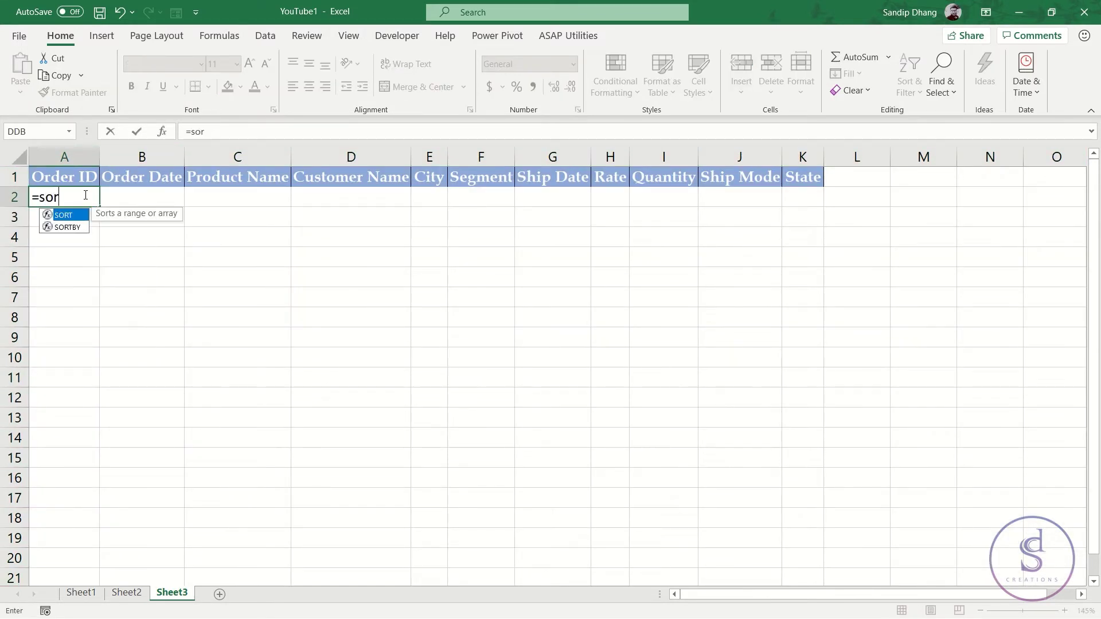
type("tby")
key("Tab")
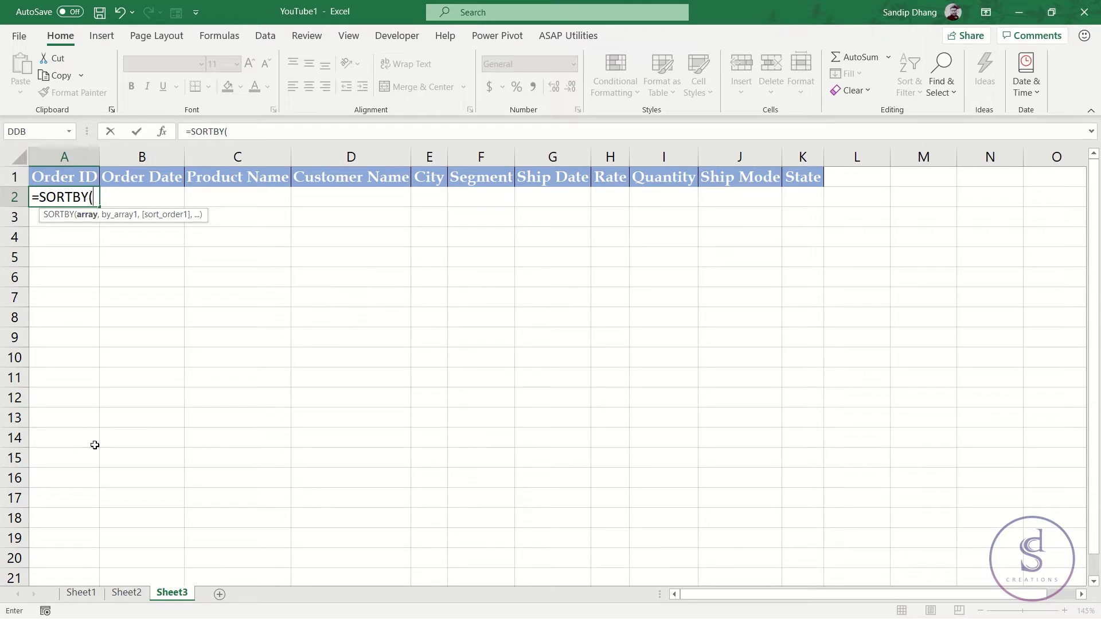
left_click(88, 594)
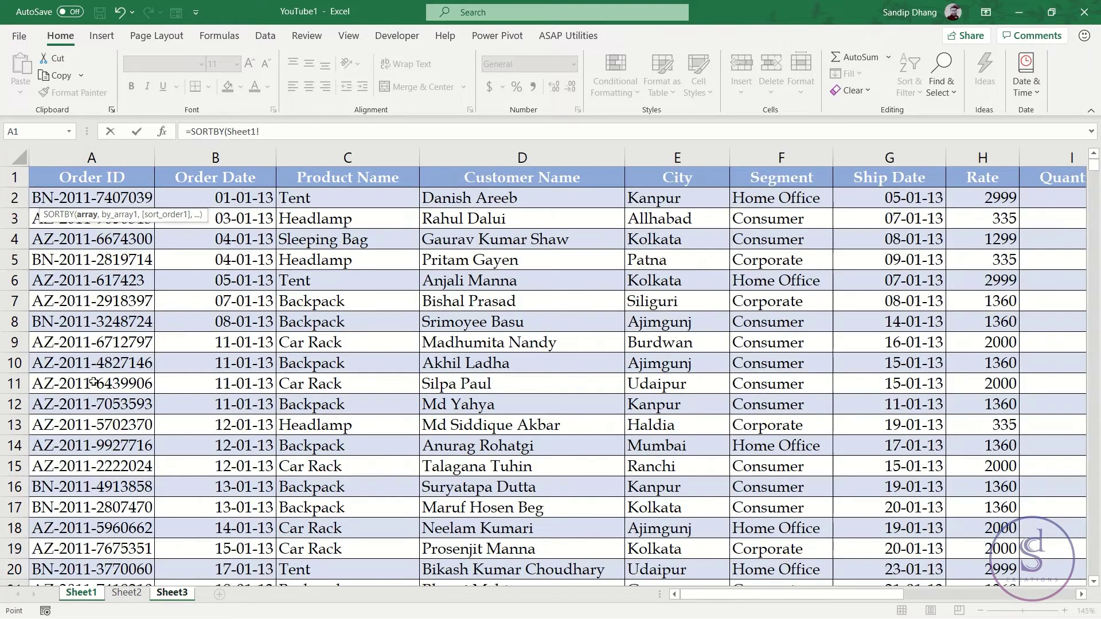
left_click(99, 200)
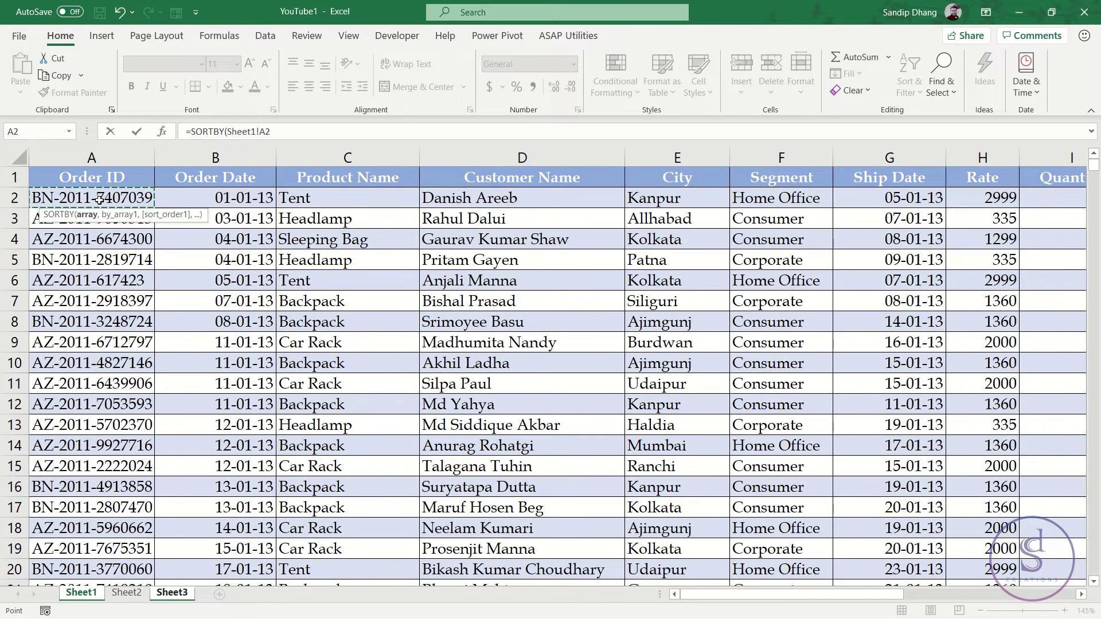
key("ctrl+shift+Down")
key("ctrl+shift+Right")
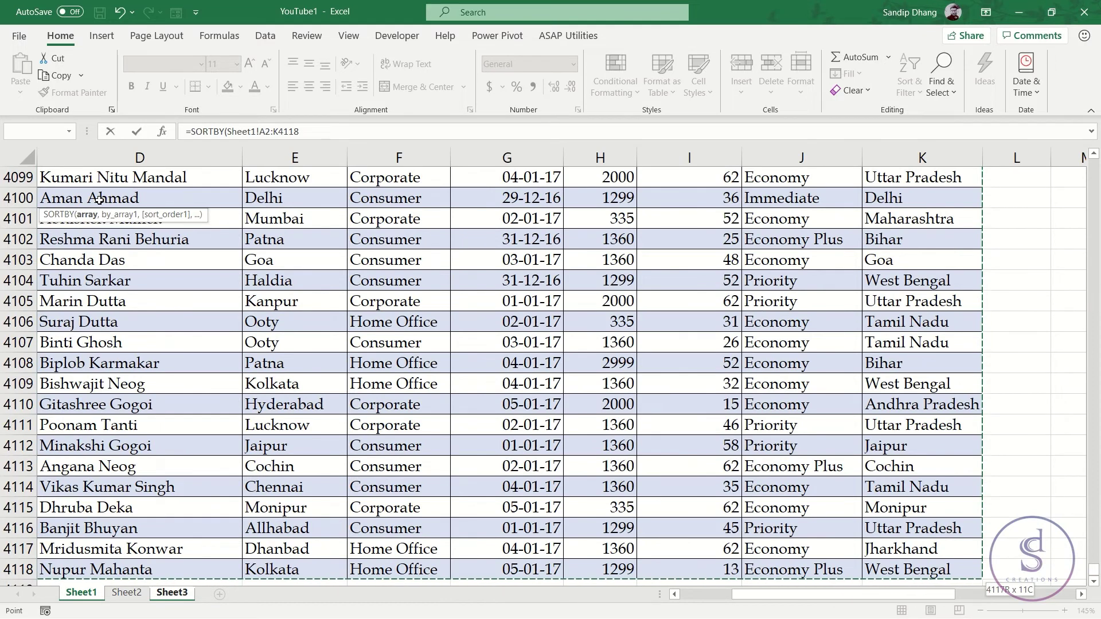
type(",")
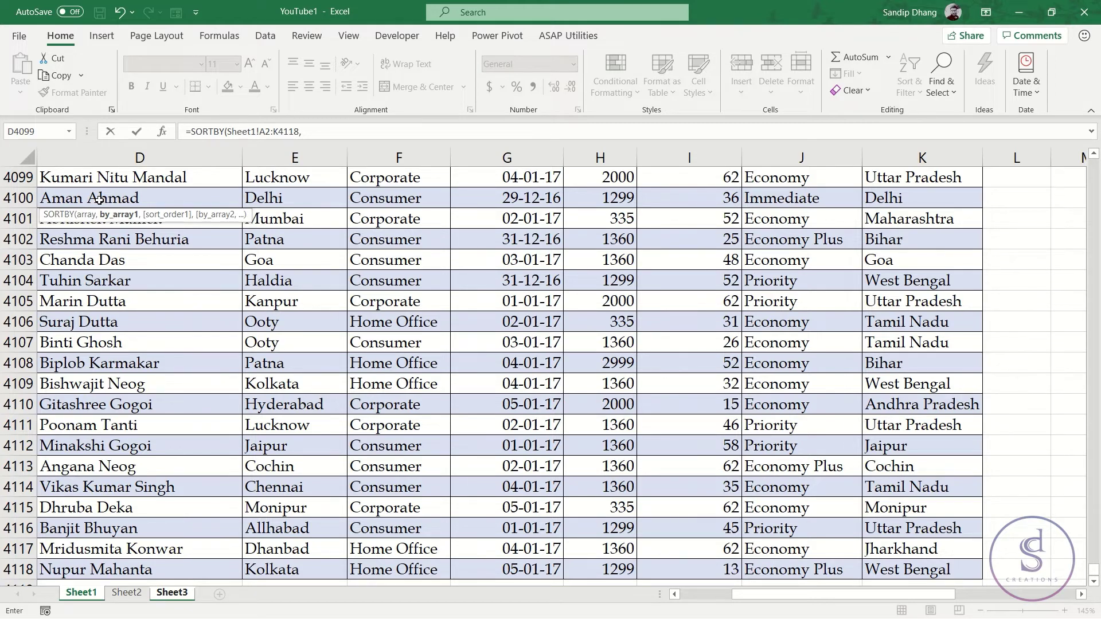
key("ctrl+Home")
key("shift+Down")
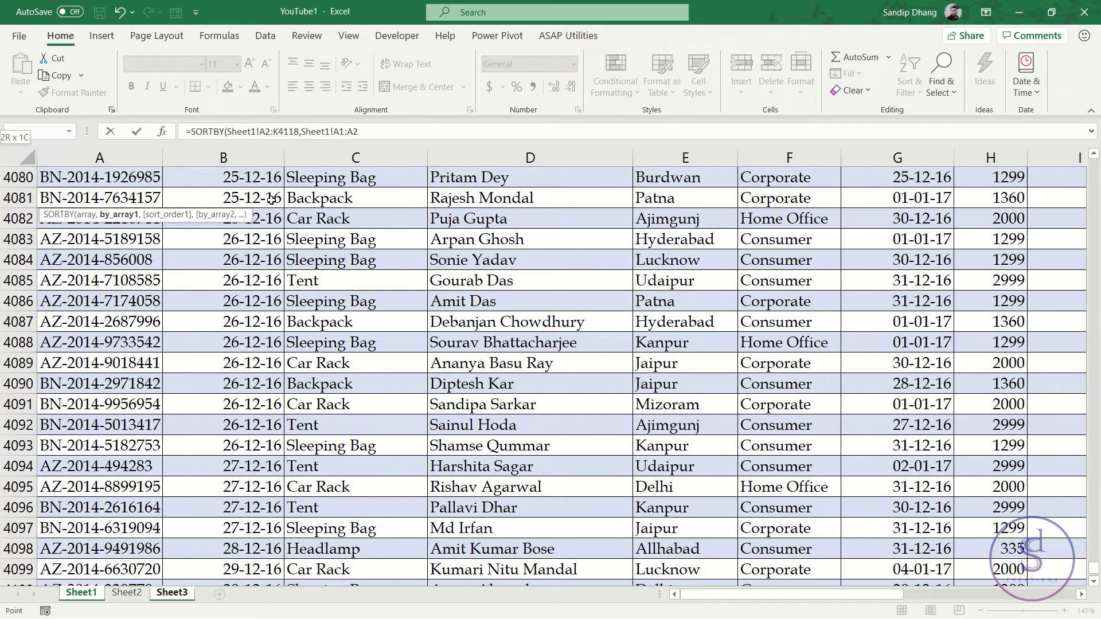
key("BackSpace")
key("BackSpace")
key("BackSpace")
key("BackSpace")
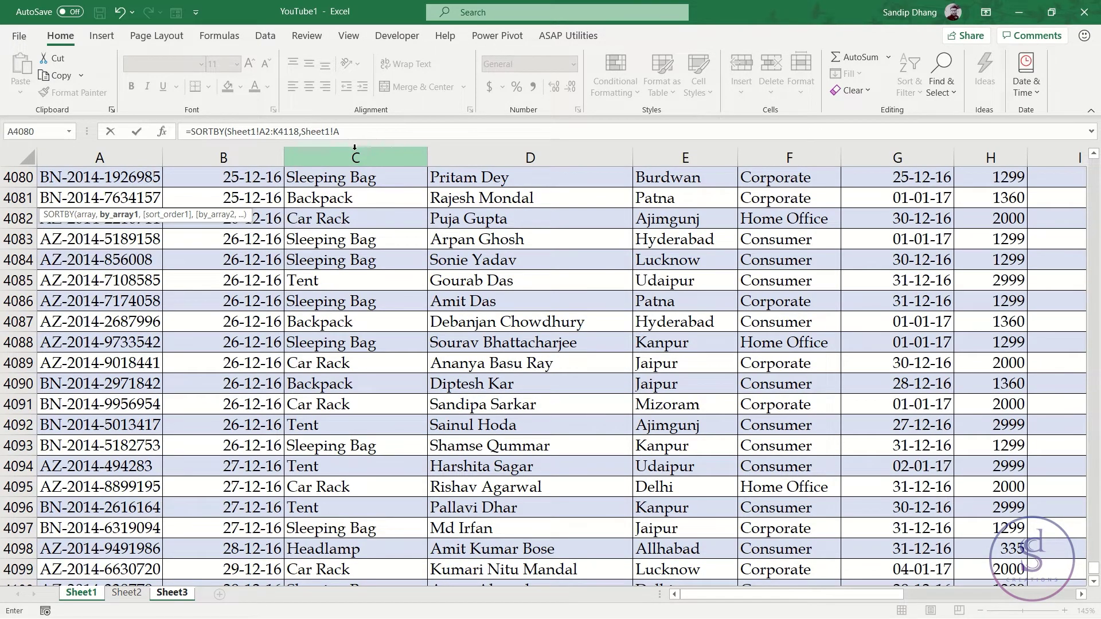
key("BackSpace")
key("BackSpace")
key("BackSpace")
key("BackSpace")
key("BackSpace")
key("BackSpace")
key("BackSpace")
key("BackSpace")
left_click(348, 218)
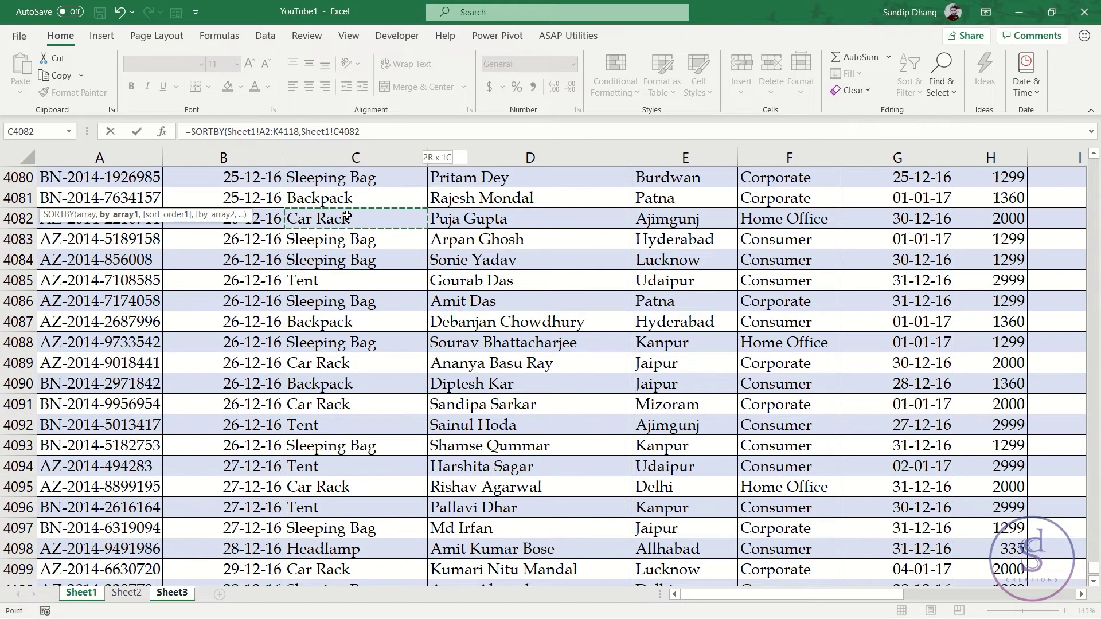
key("ctrl+shift+Up")
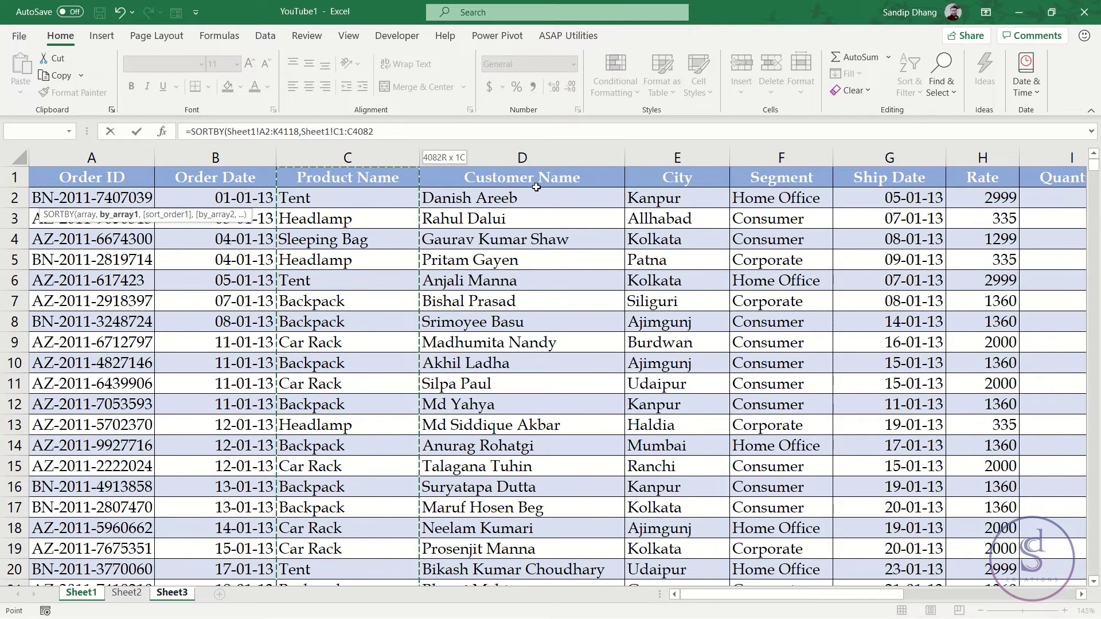
- Set the SORTBY formula's first sort key to the Customer Name range Sheet1!D2:D4118 with sort order 1 (ascending)
left_click(539, 190)
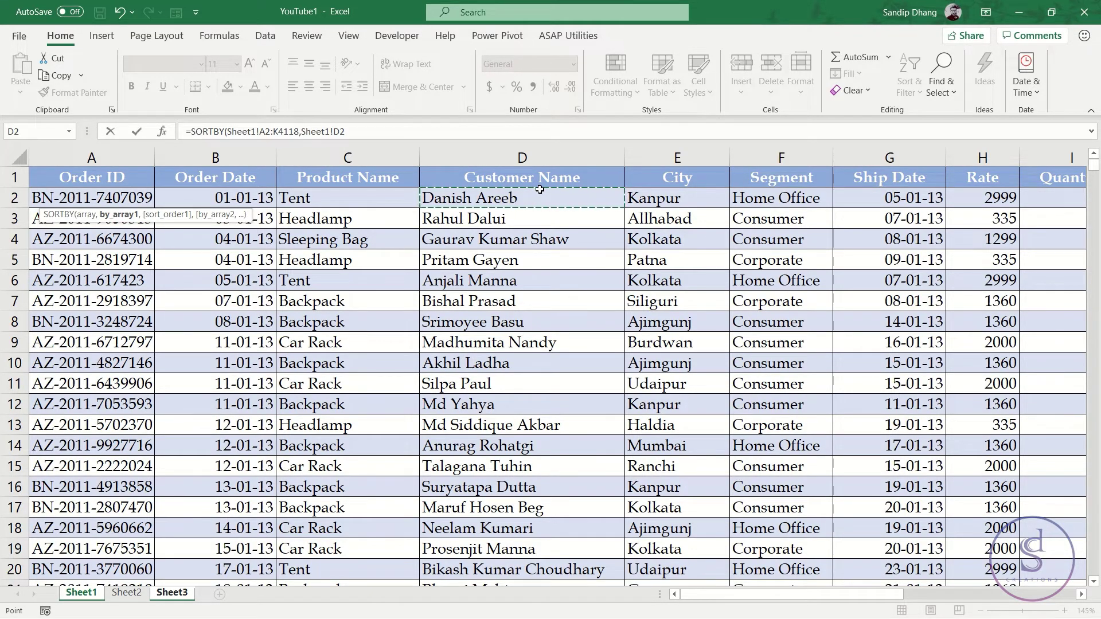
scroll(1028, 214, "right", 2)
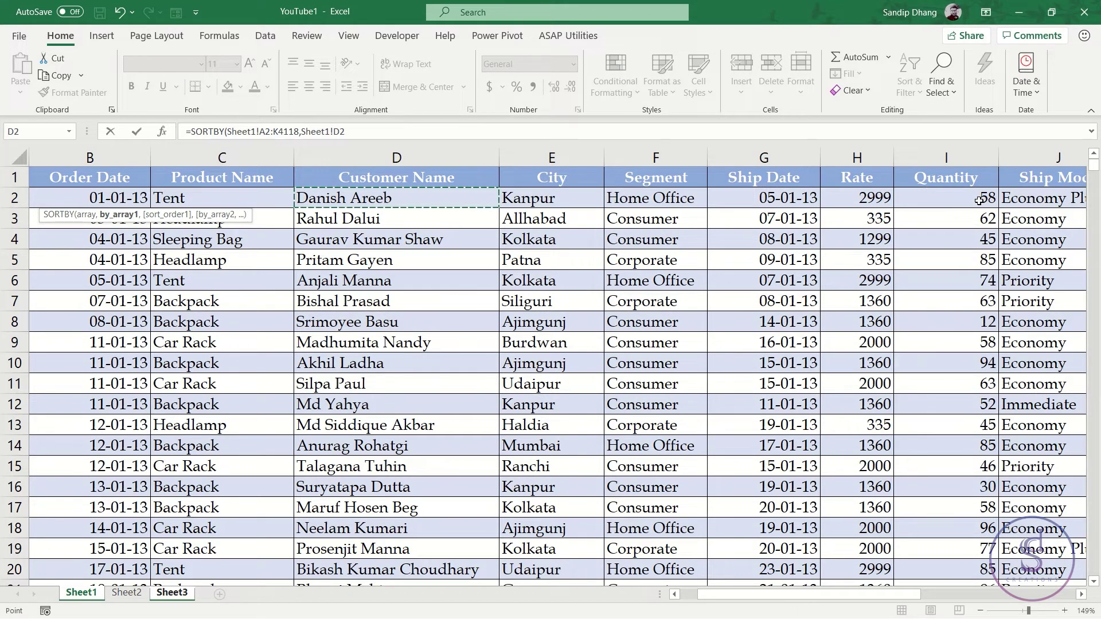
key("ctrl+shift+Down")
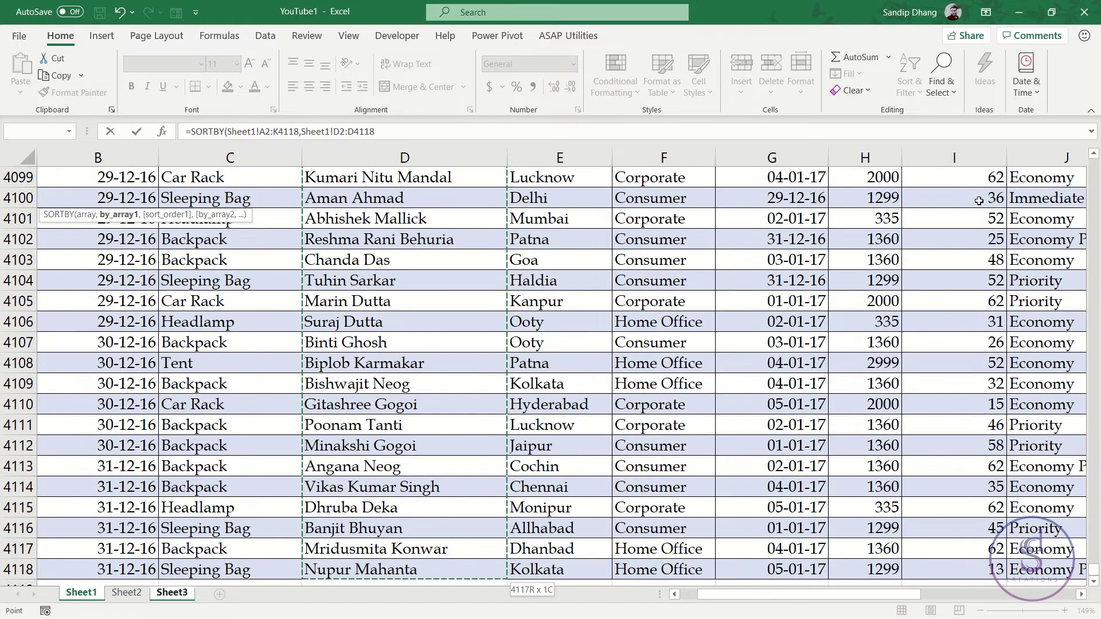
type(",")
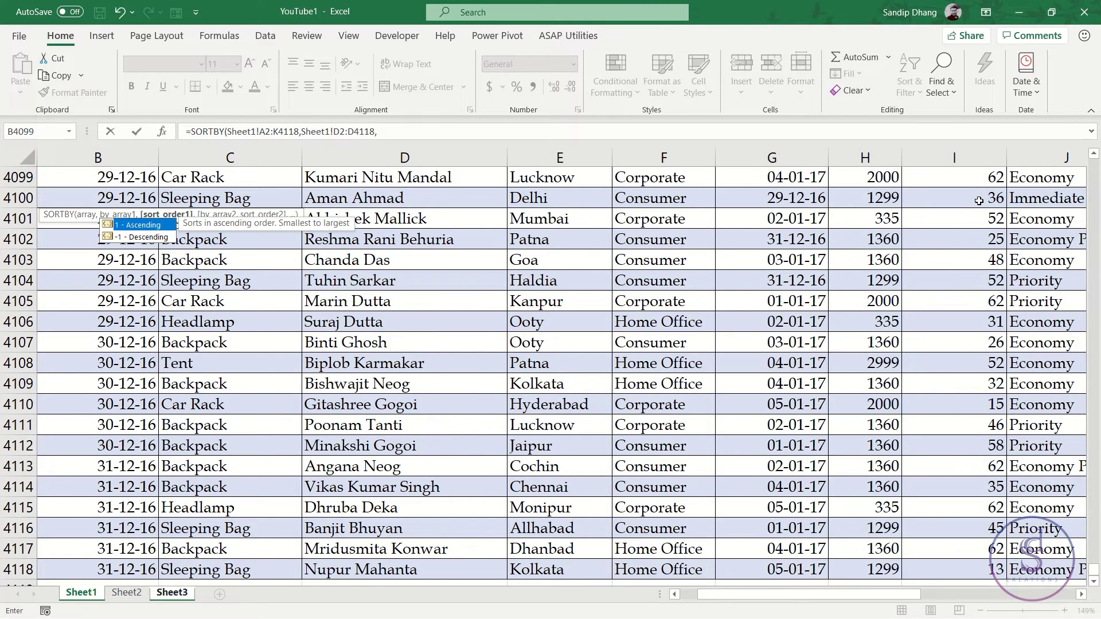
type("1")
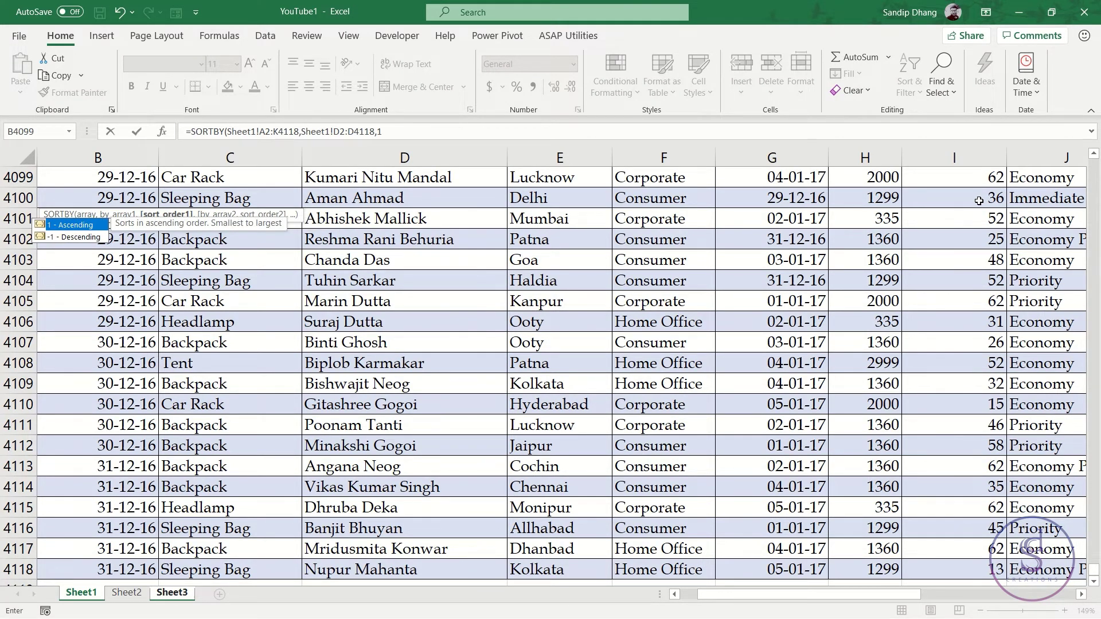
type(",")
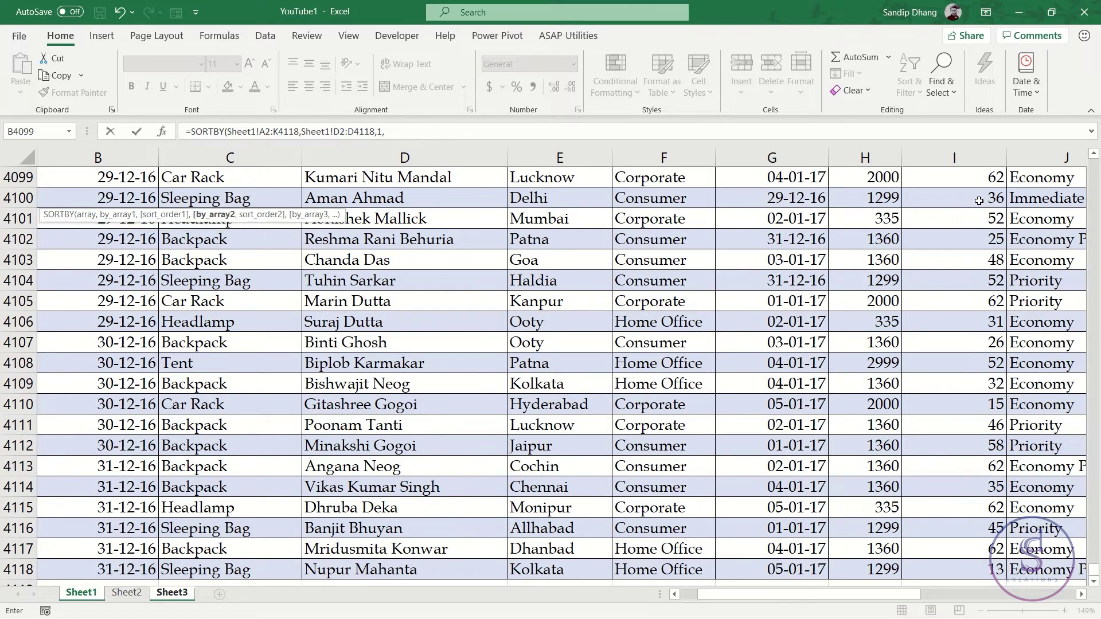
- Add the Quantity range Sheet1!I2:I4118 as second sort key with order -1 (descending) and enter the SORTBY formula
left_click(926, 380)
key("ctrl+Up")
key("Down")
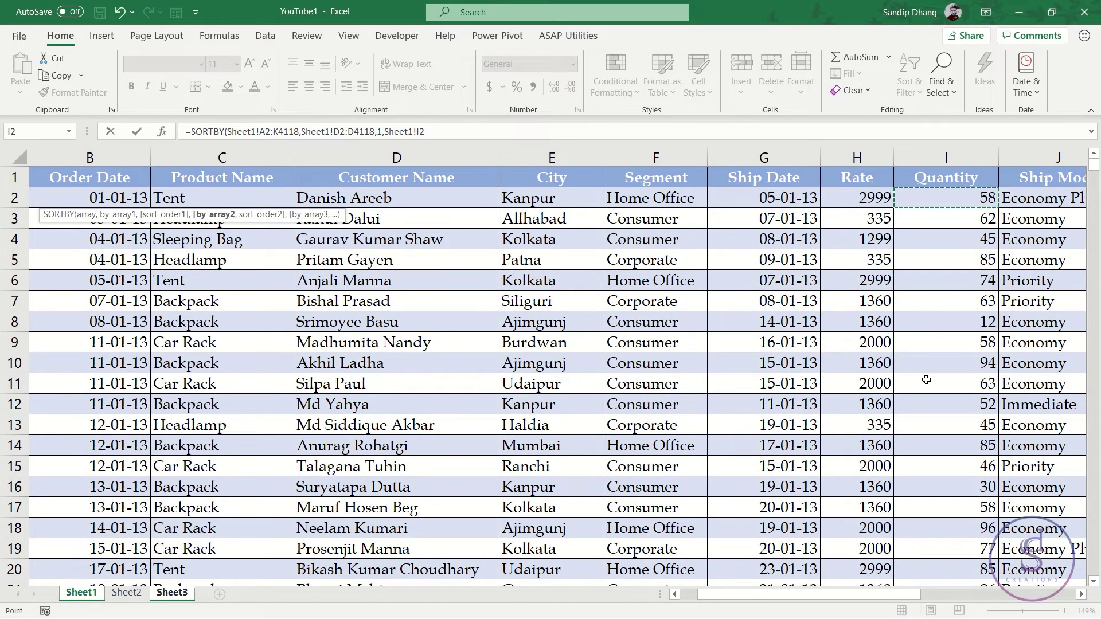
key("ctrl+shift+Down")
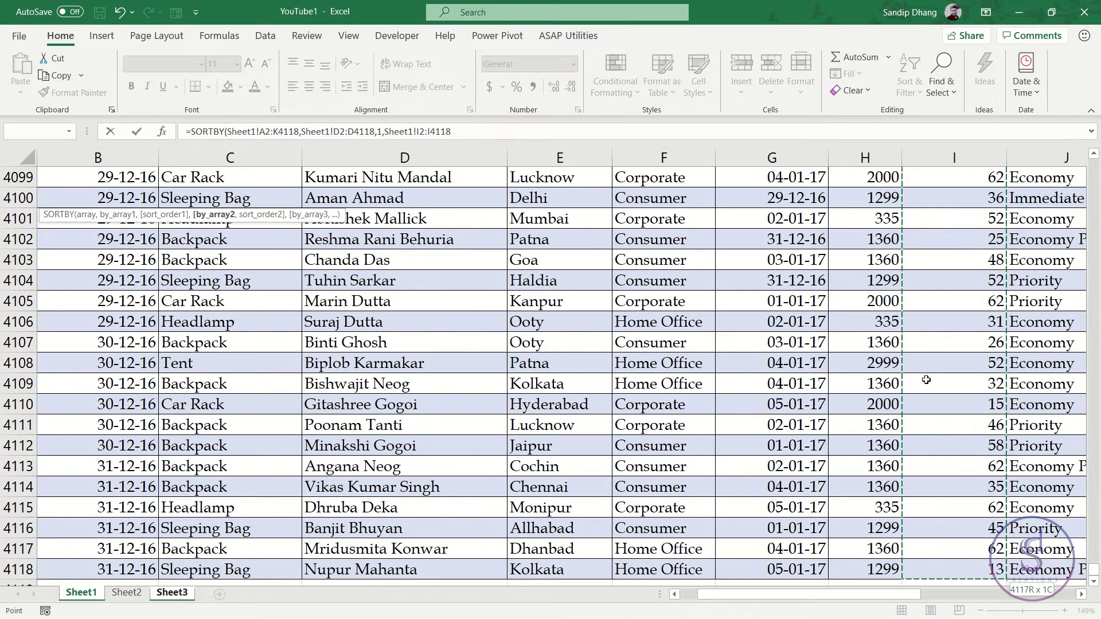
type(",-1")
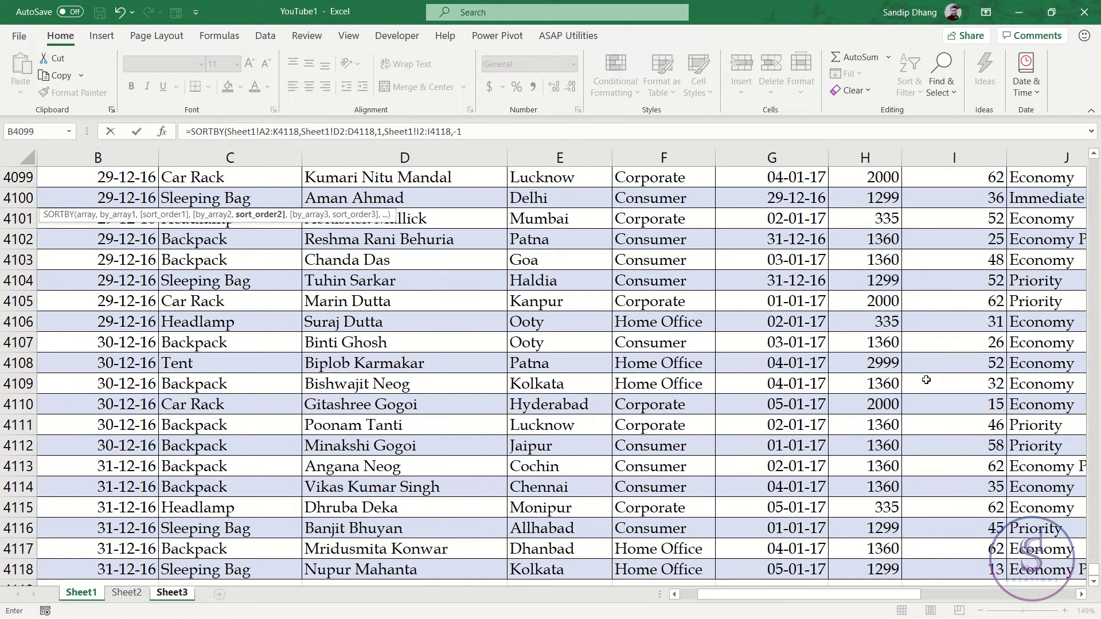
type(")")
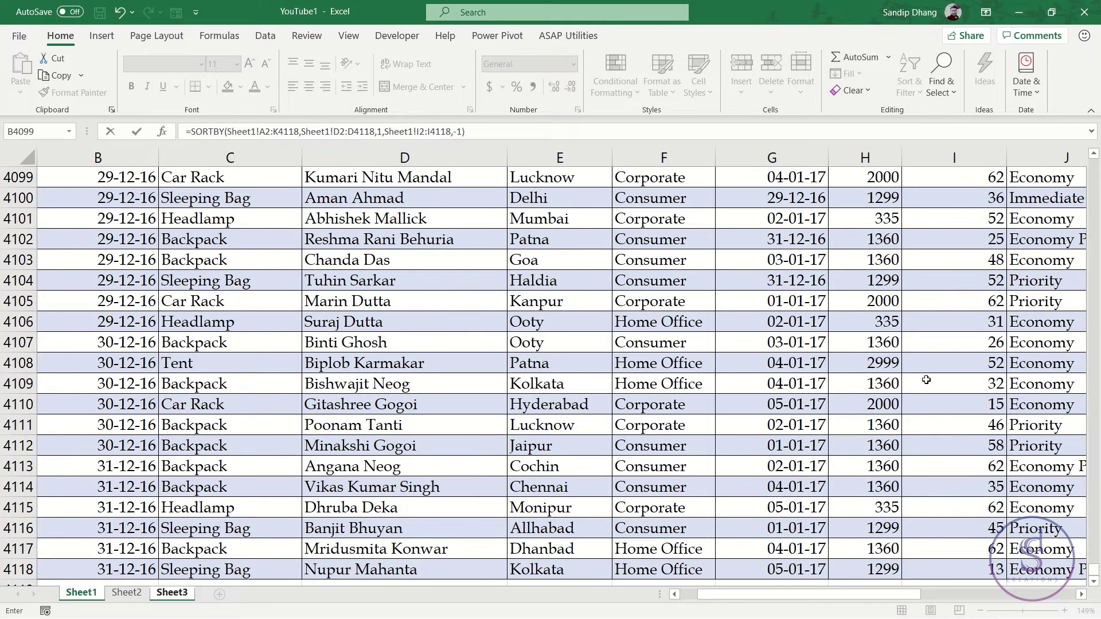
key("Return")
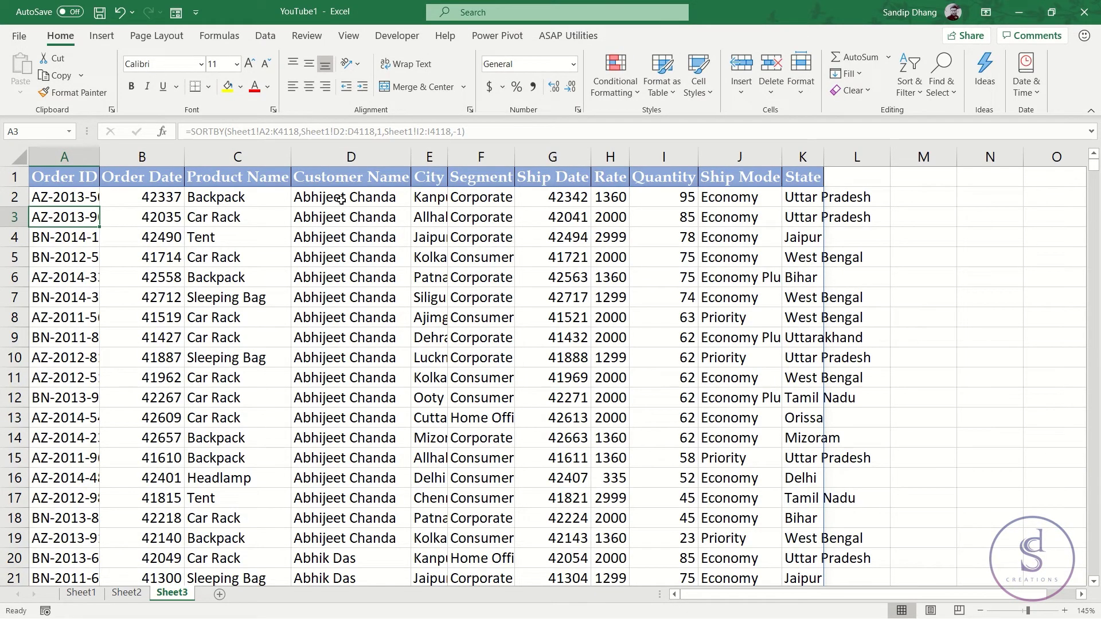
left_click(342, 205)
key("Delete")
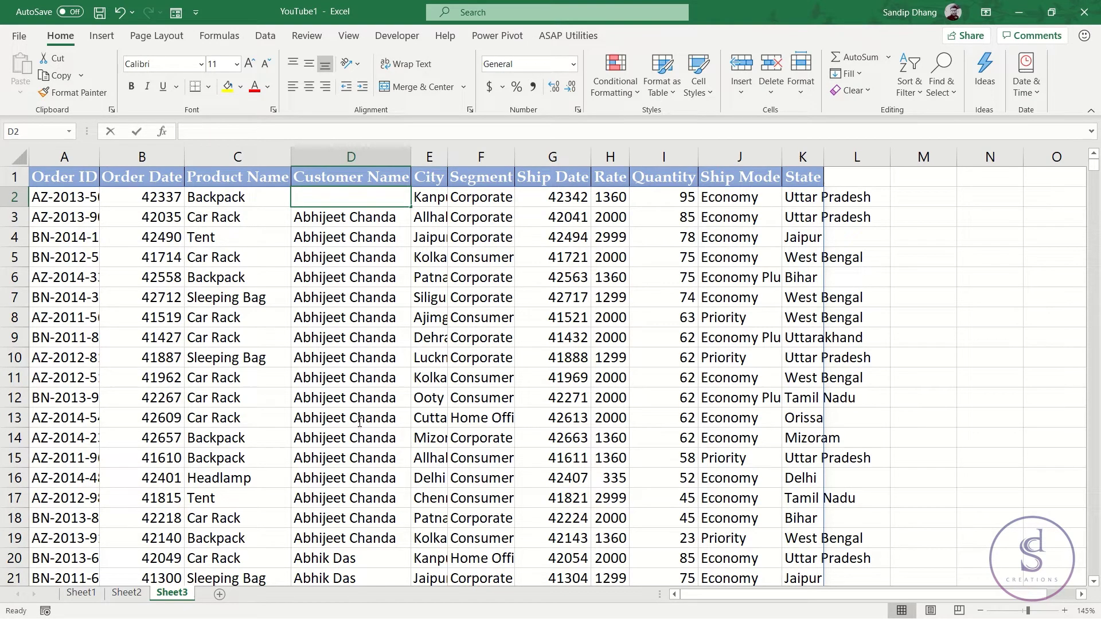
key("ctrl+z")
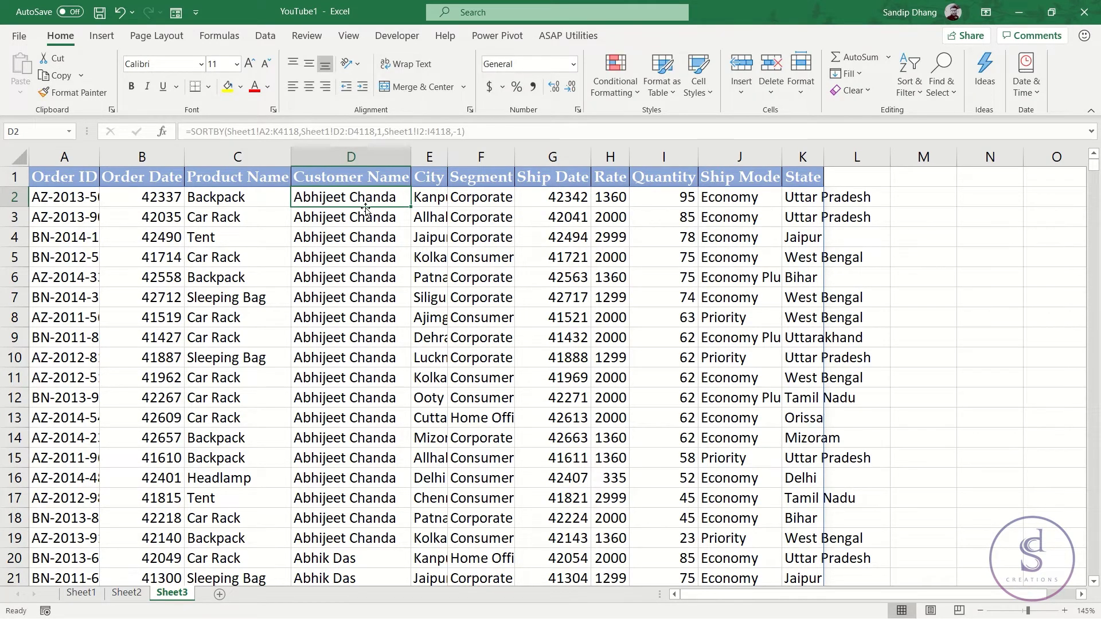
- Examine the first few Customer Name entries in the data sorted by SORTBY
key("Down")
key("Down")
key("Down")
key("Down")
key("Up")
key("Up")
key("Up")
key("Up")
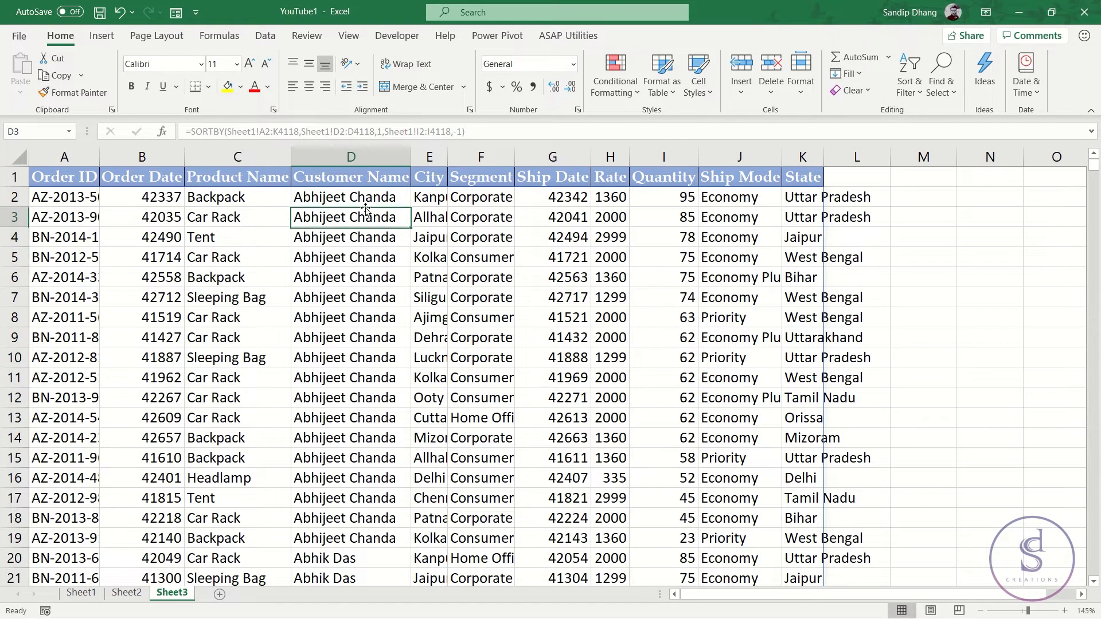
- Examine the descending order of the Quantity values within the first customer's rows, ending at the Customer Name header
key("Right")
key("Right")
key("Right")
key("Right")
key("Right")
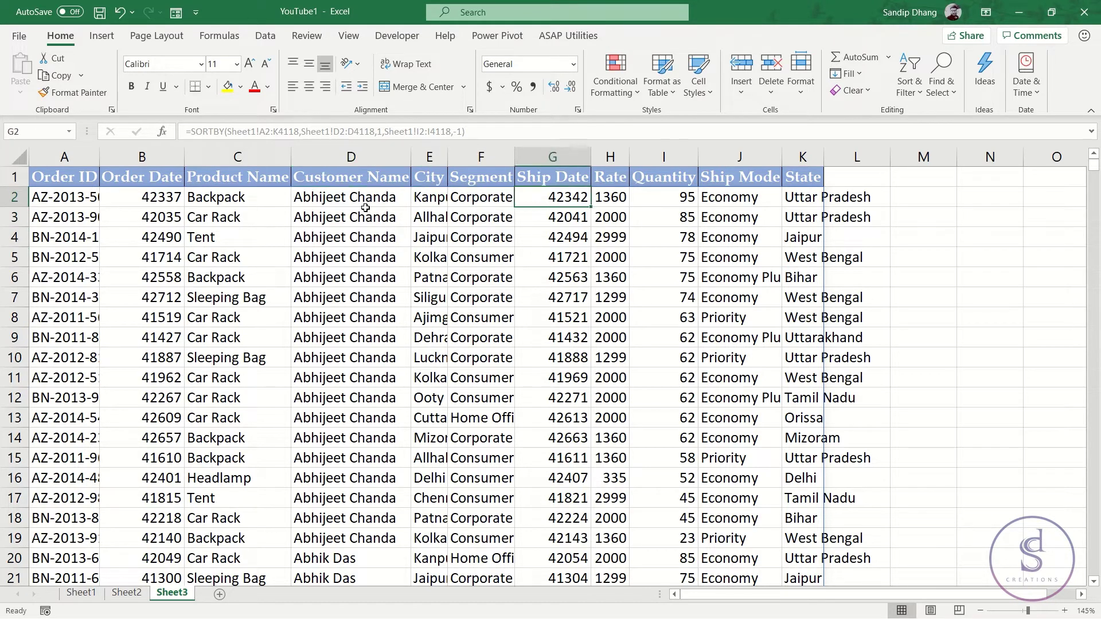
key("Down")
key("Down")
key("Down")
key("Down")
key("Down")
key("Down")
key("Down")
key("Down")
key("Down")
key("Down")
key("Down")
key("Down")
key("Down")
key("Up")
key("Up")
key("Up")
key("Up")
key("Up")
key("Up")
key("Up")
key("Up")
key("Up")
key("Up")
key("Up")
key("Up")
key("Up")
key("Up")
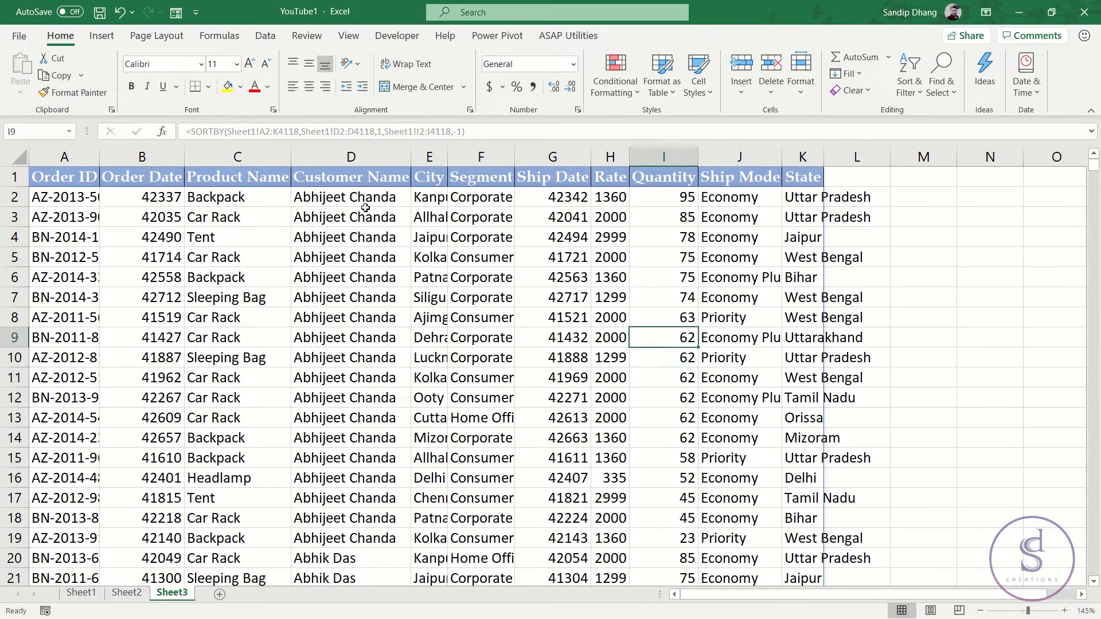
key("Left")
key("Left")
key("Left")
key("Left")
key("Left")
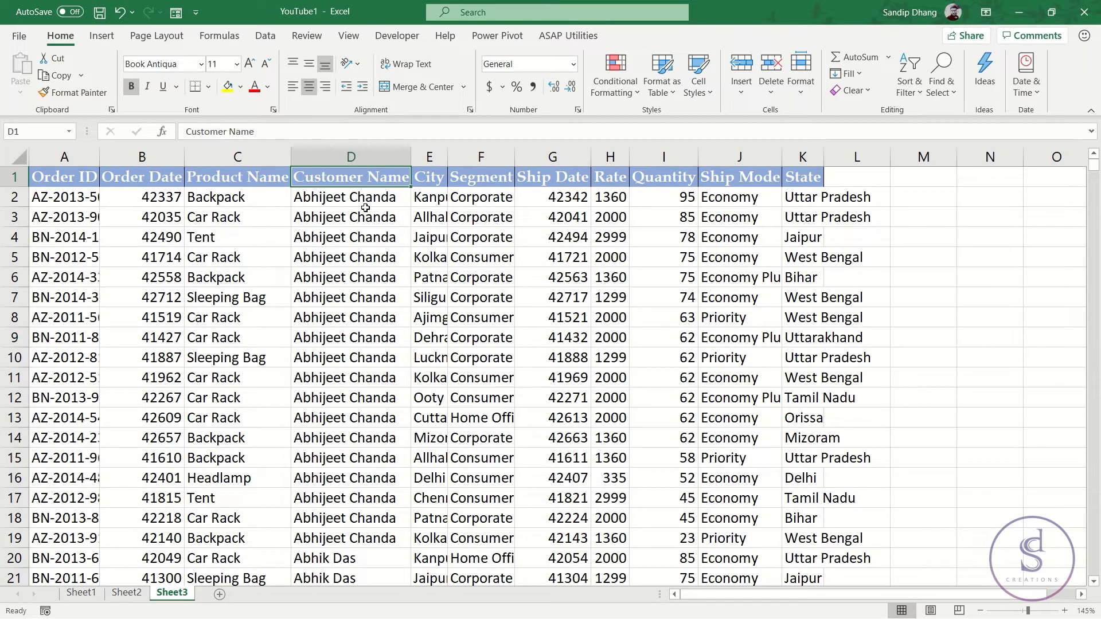
- Compare the Customer Name entries of the SORT output on Sheet2 with the Quantity values of the SORTBY output on Sheet3
left_click(126, 593)
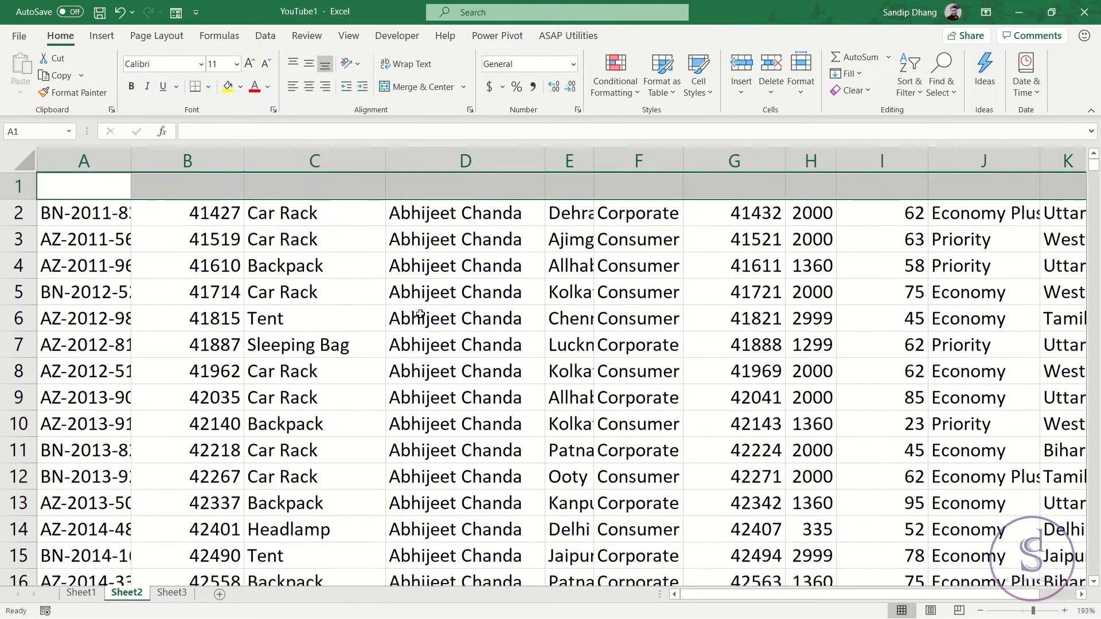
left_click(469, 215)
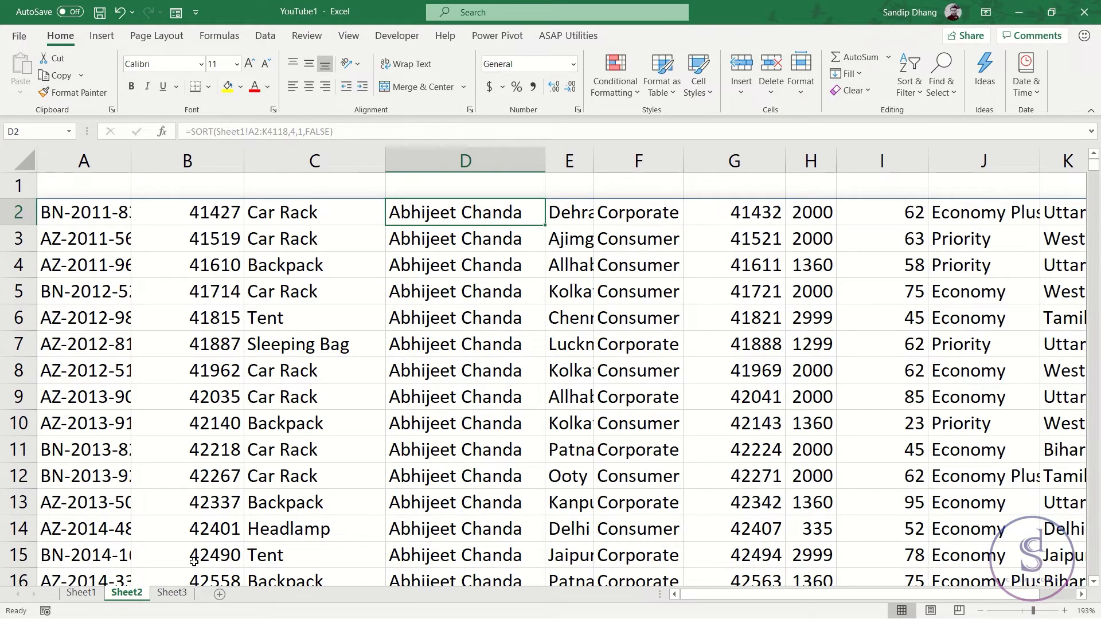
left_click(182, 594)
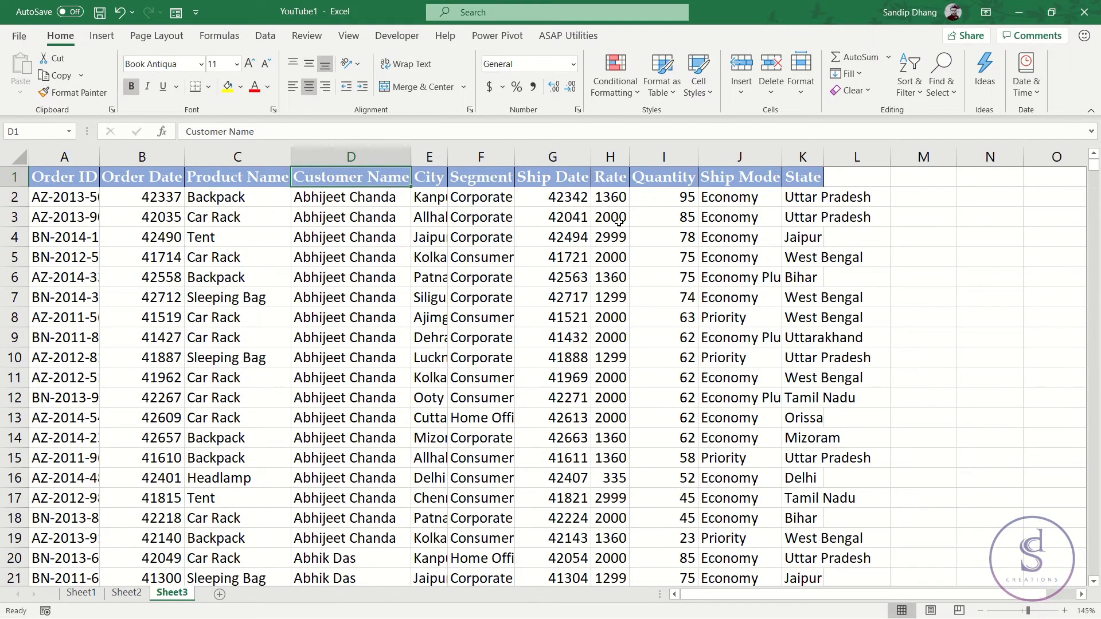
left_click(656, 197)
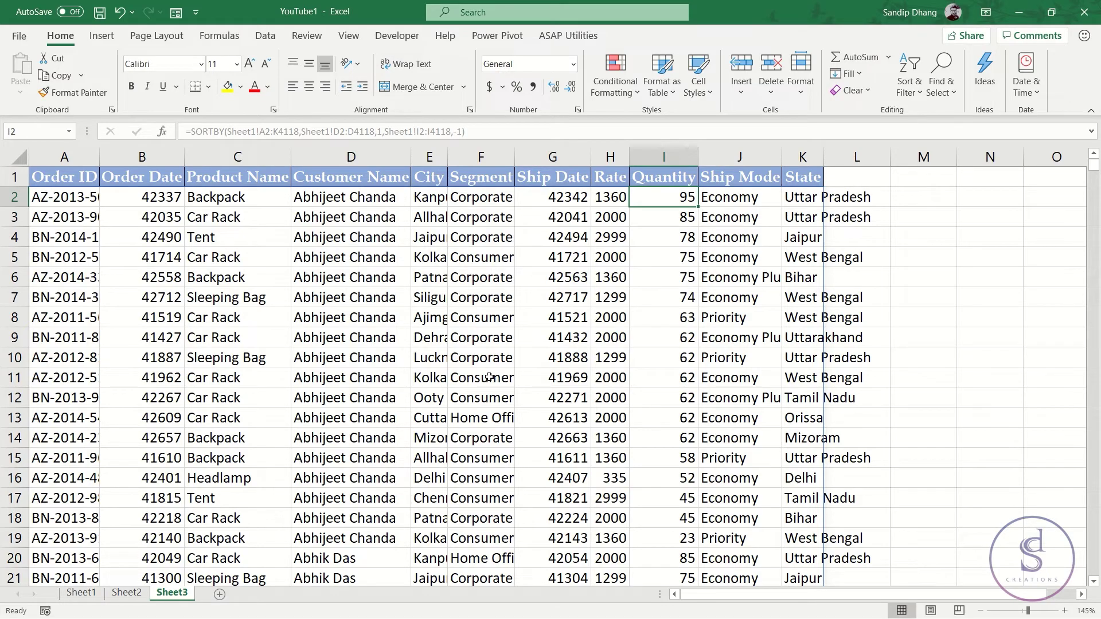
mouse_move(532, 5)
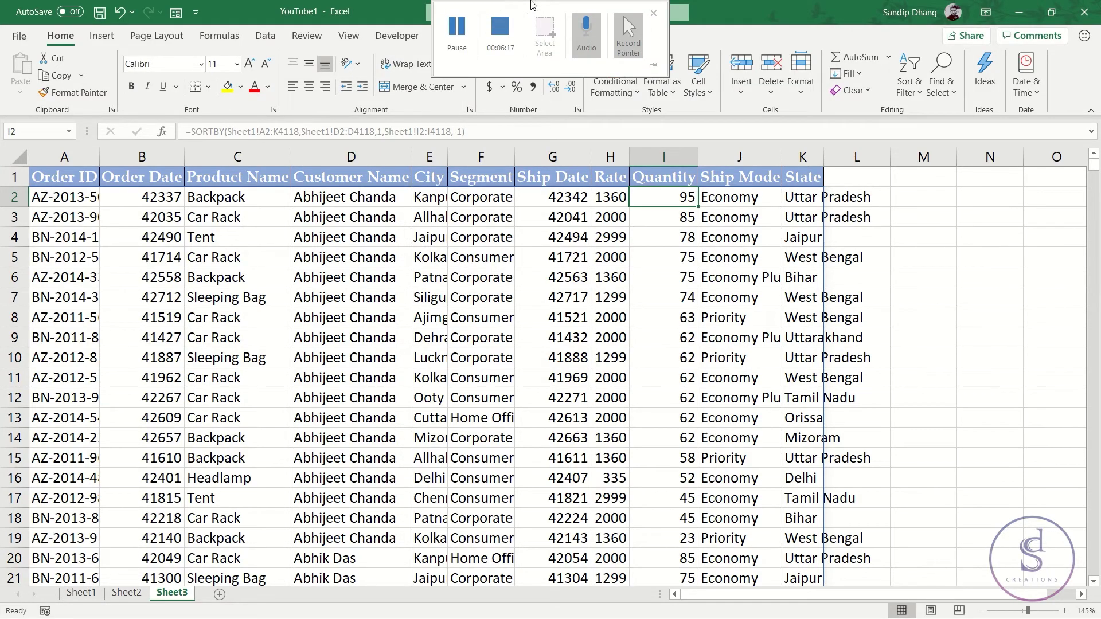